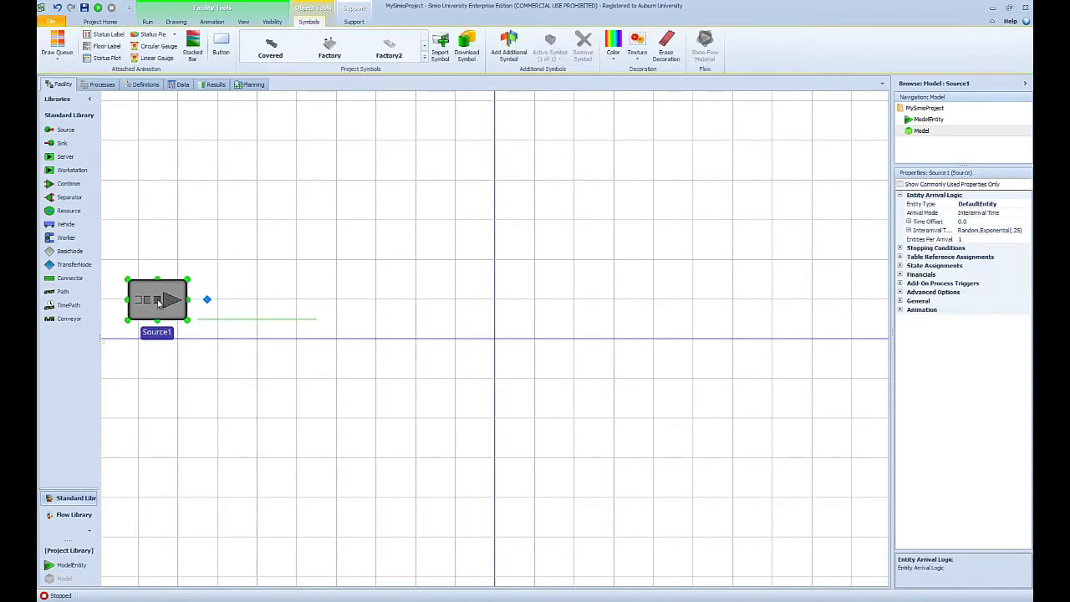
Place a Server at the centre of the facility and a Sink on its far side, in line with Source1
{"action": "left_click_drag", "start_coordinate": [69, 157], "coordinate": [492, 303]}
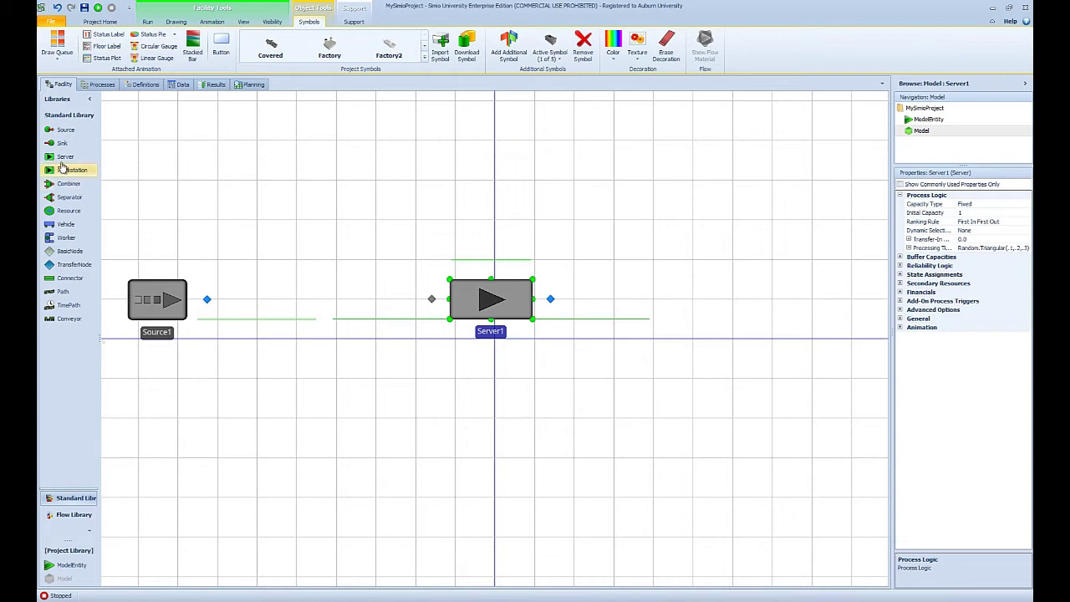
{"action": "left_click_drag", "start_coordinate": [61, 143], "coordinate": [841, 304]}
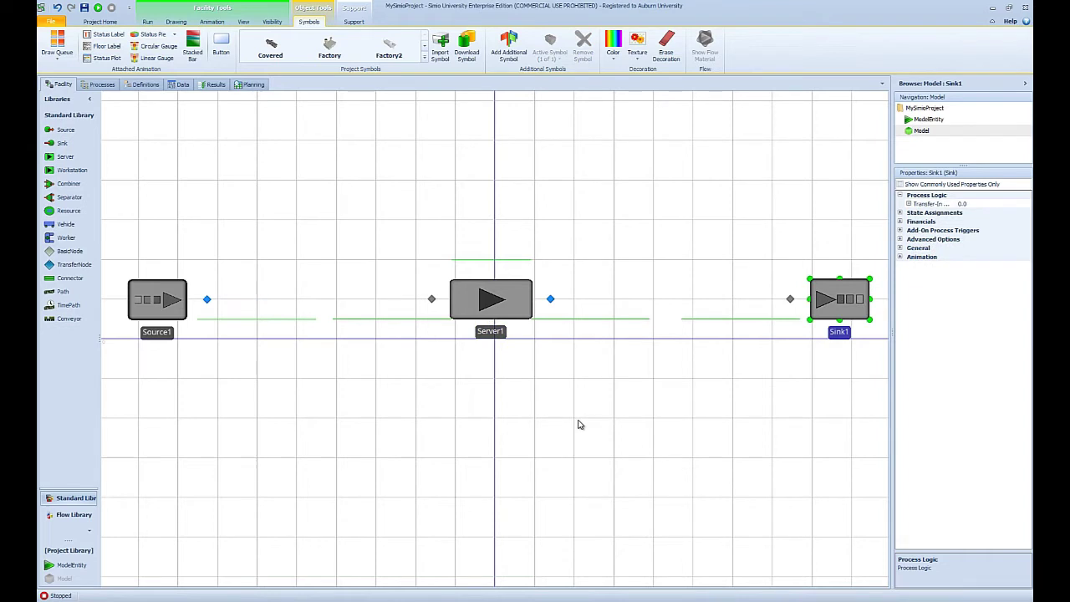
{"action": "left_click", "coordinate": [354, 410]}
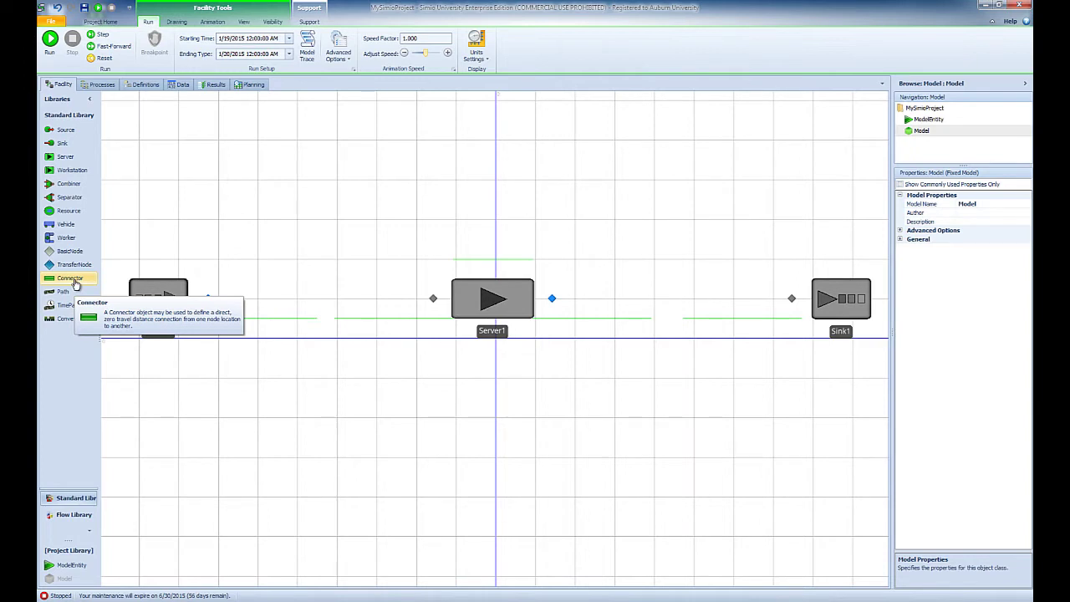
Link Source1 to Server1 and Server1 to Sink1 with Connectors
{"action": "left_click", "coordinate": [65, 285]}
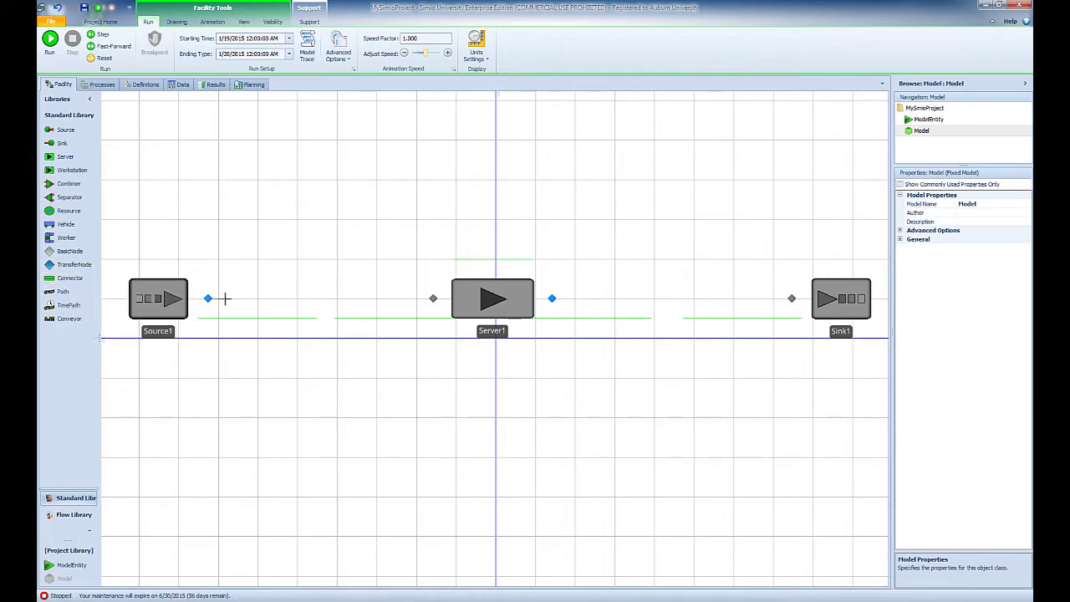
{"action": "left_click", "coordinate": [433, 298]}
{"action": "left_click", "coordinate": [63, 281]}
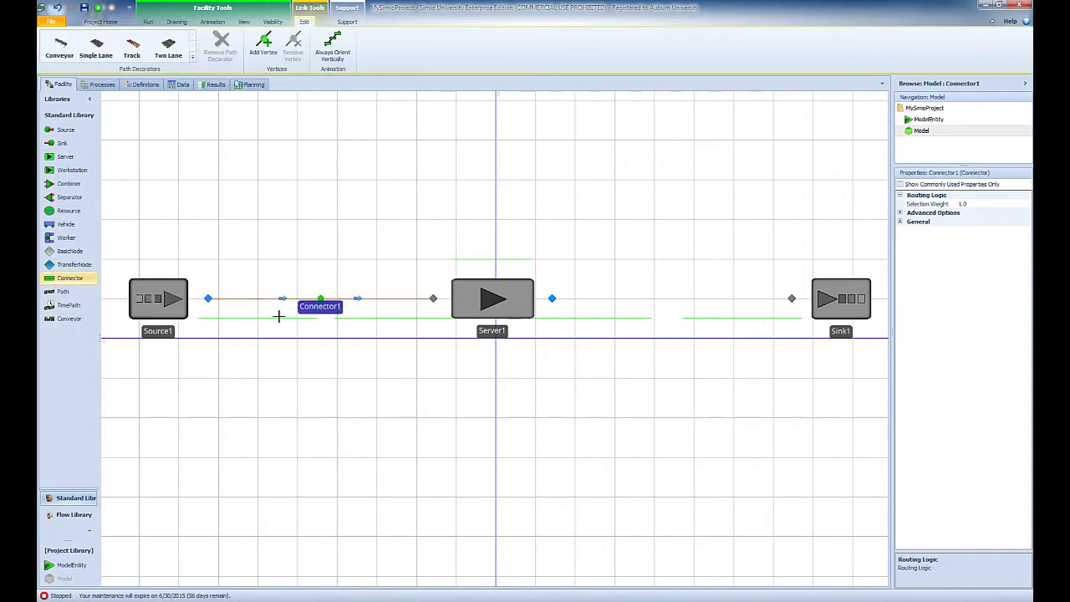
{"action": "left_click", "coordinate": [552, 298]}
{"action": "left_click", "coordinate": [791, 298]}
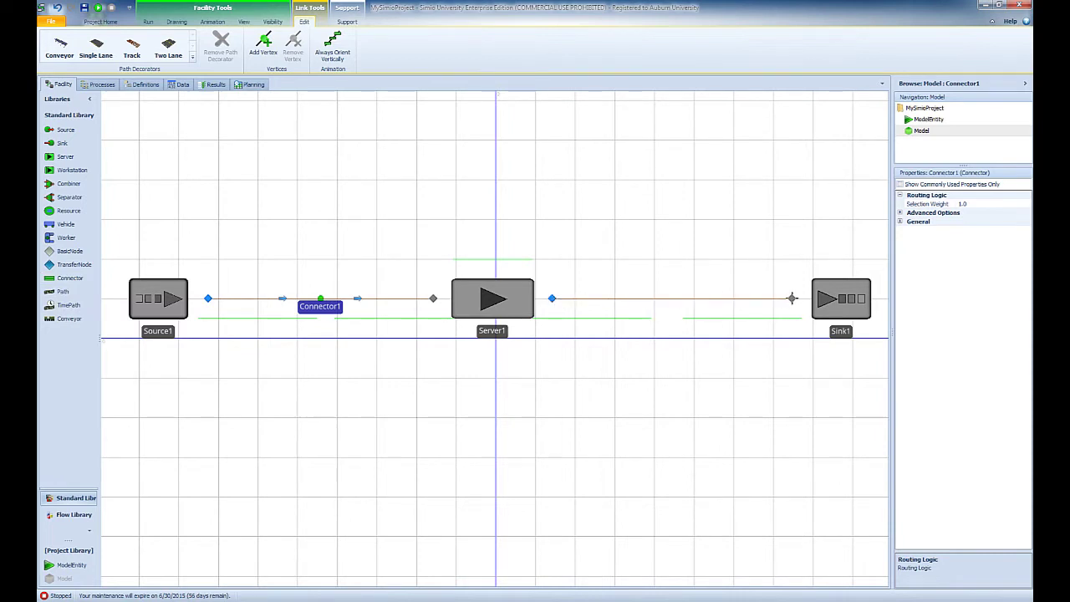
{"action": "left_click", "coordinate": [704, 390]}
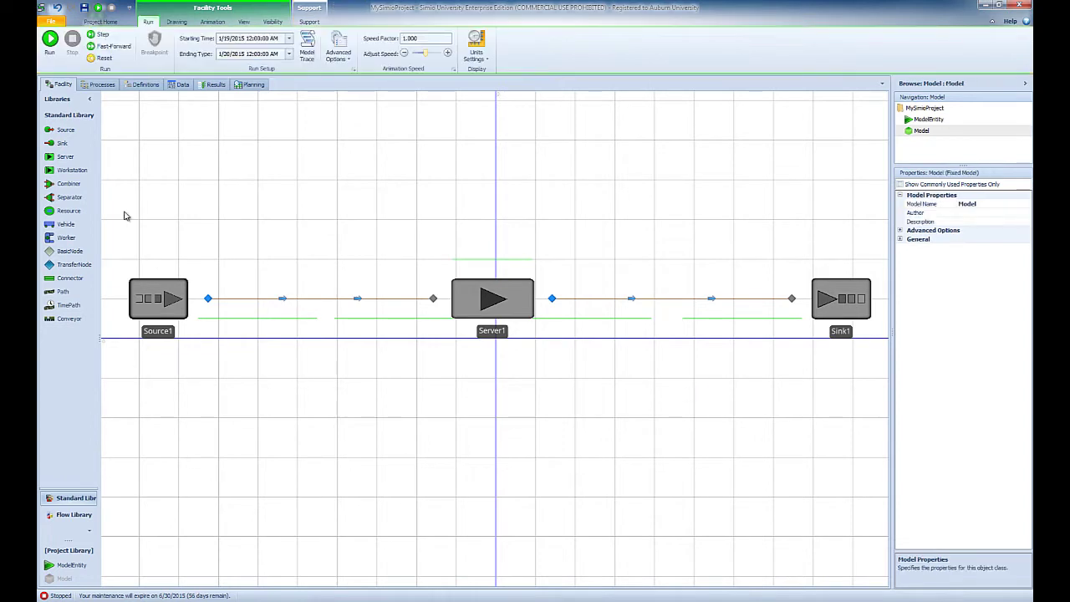
Run the model and stop it, and also advance a fresh run event by event before stopping it
{"action": "left_click", "coordinate": [50, 42]}
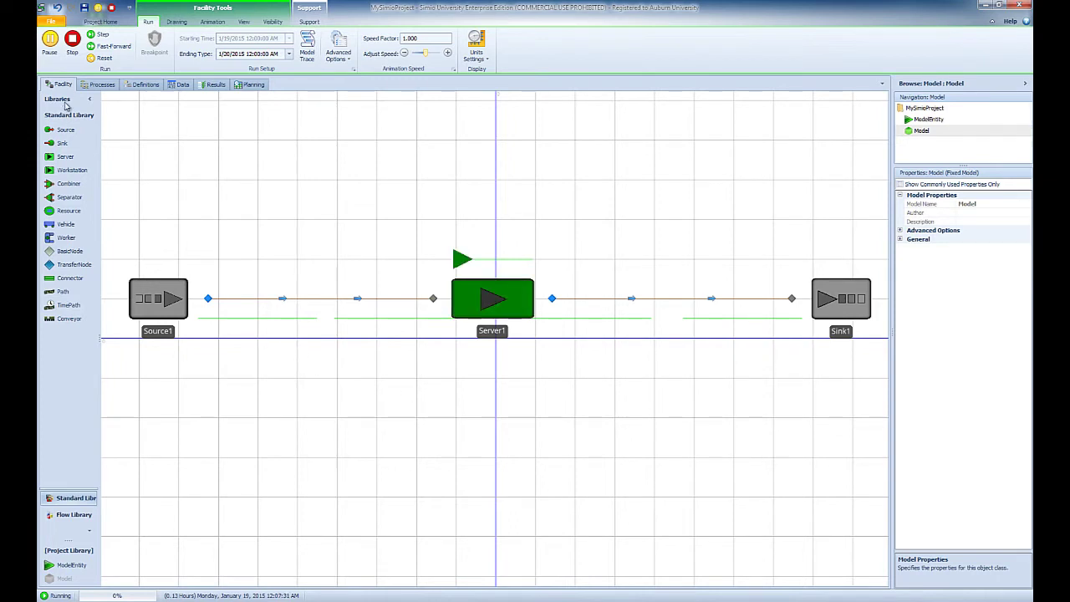
{"action": "left_click", "coordinate": [71, 43]}
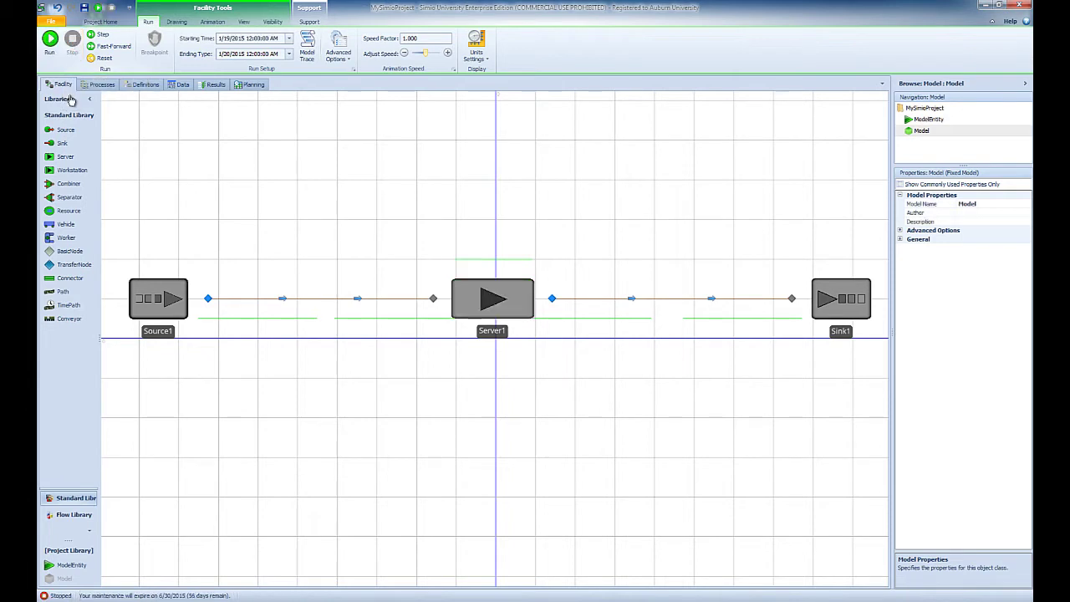
{"action": "left_click", "coordinate": [104, 35]}
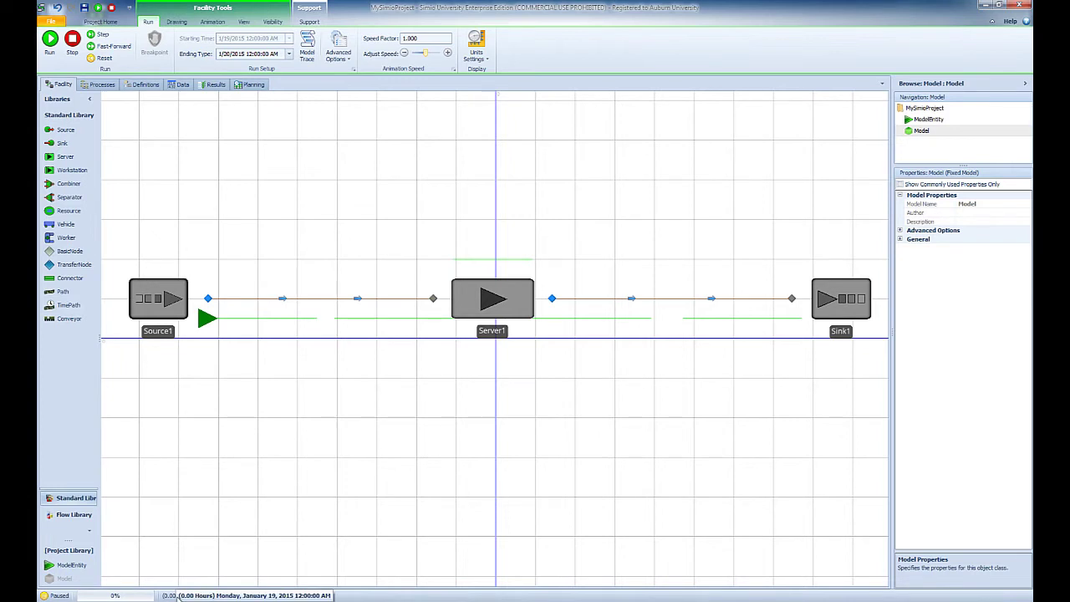
{"action": "left_click", "coordinate": [102, 36]}
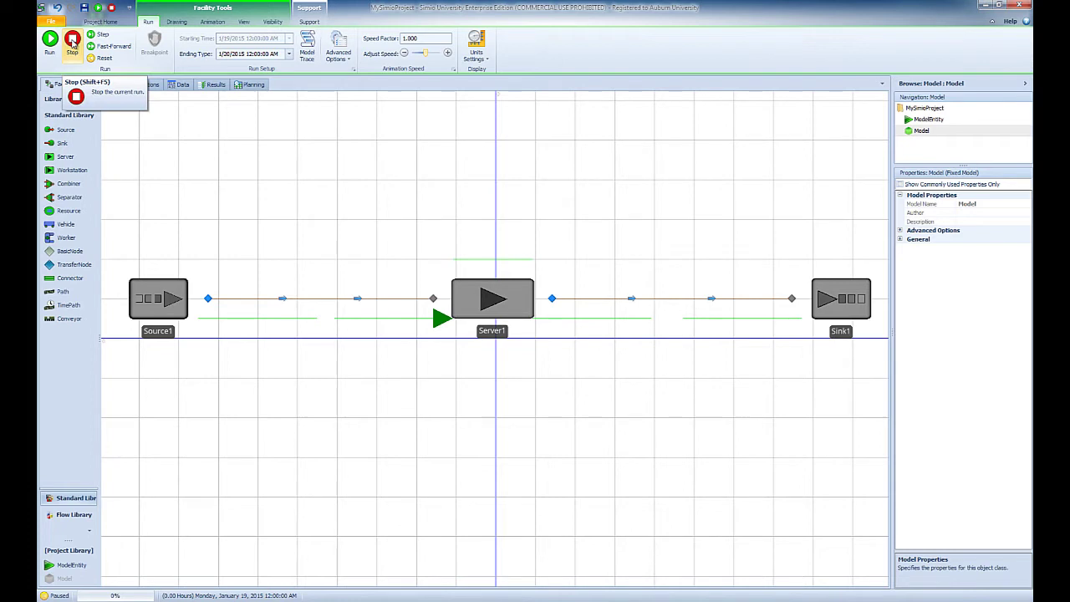
{"action": "left_click", "coordinate": [72, 44]}
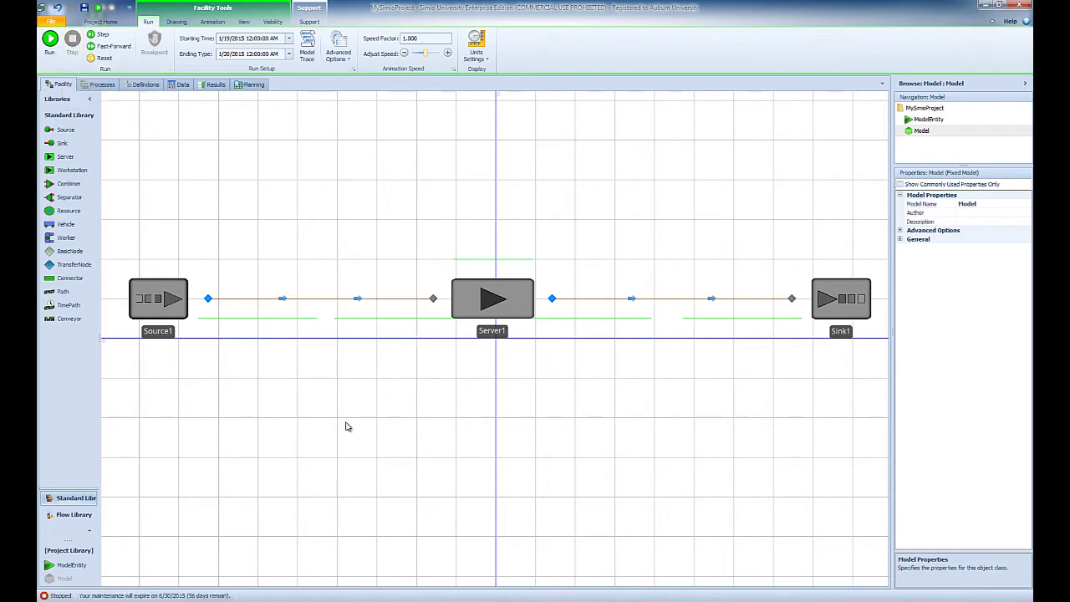
Delete both connectors, the one between Server1 and Sink1 and the one between Source1 and Server1
{"action": "left_click", "coordinate": [673, 300]}
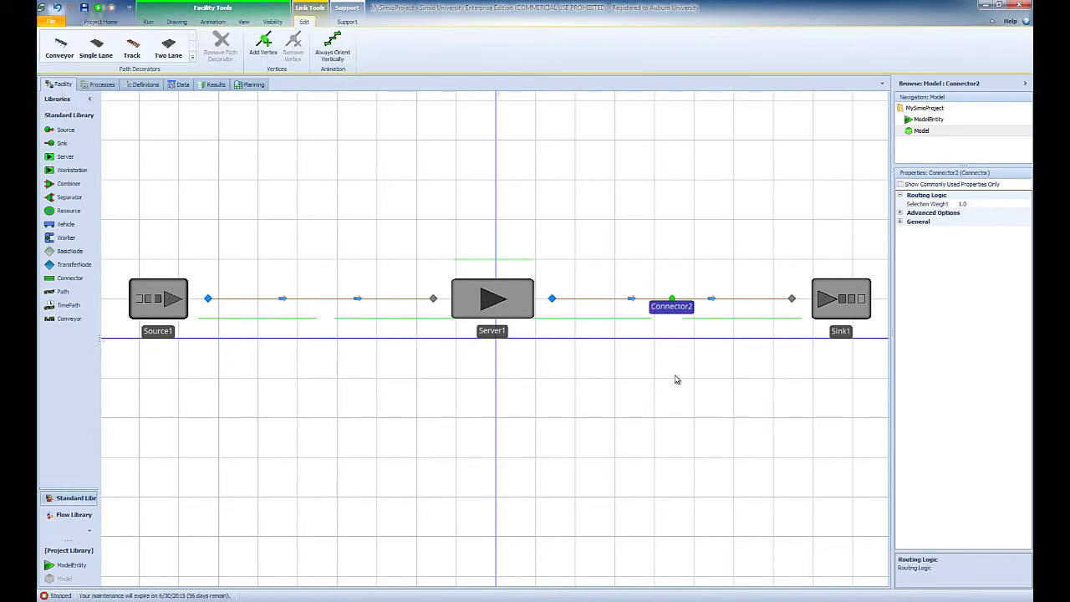
{"action": "key", "text": "Delete"}
{"action": "left_click", "coordinate": [322, 299]}
{"action": "key", "text": "Delete"}
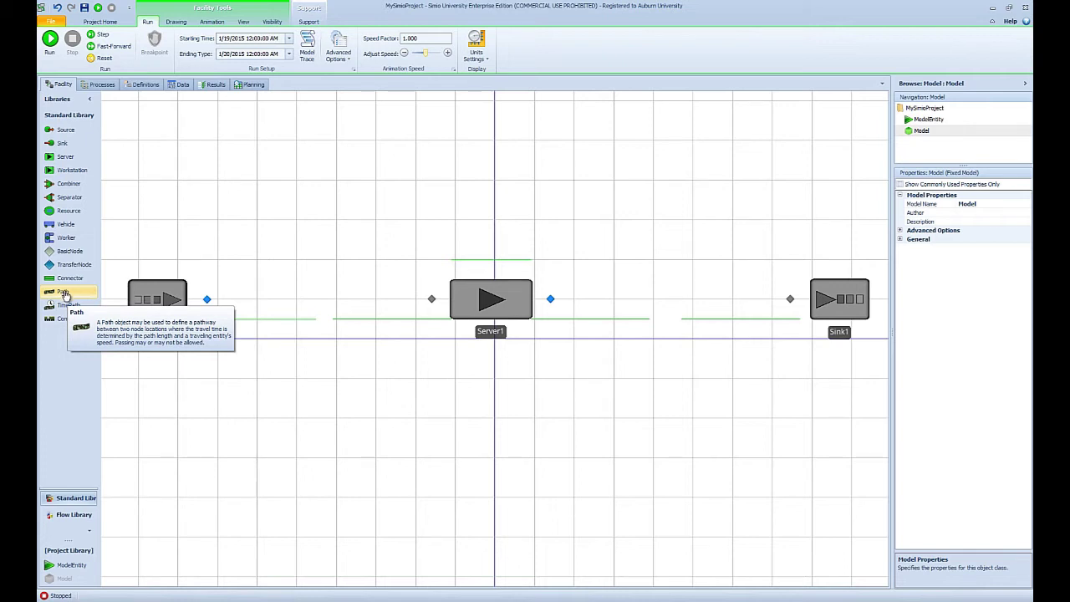
Link Source1 to Server1 and Server1 to Sink1 with Paths
{"action": "left_click", "coordinate": [63, 293]}
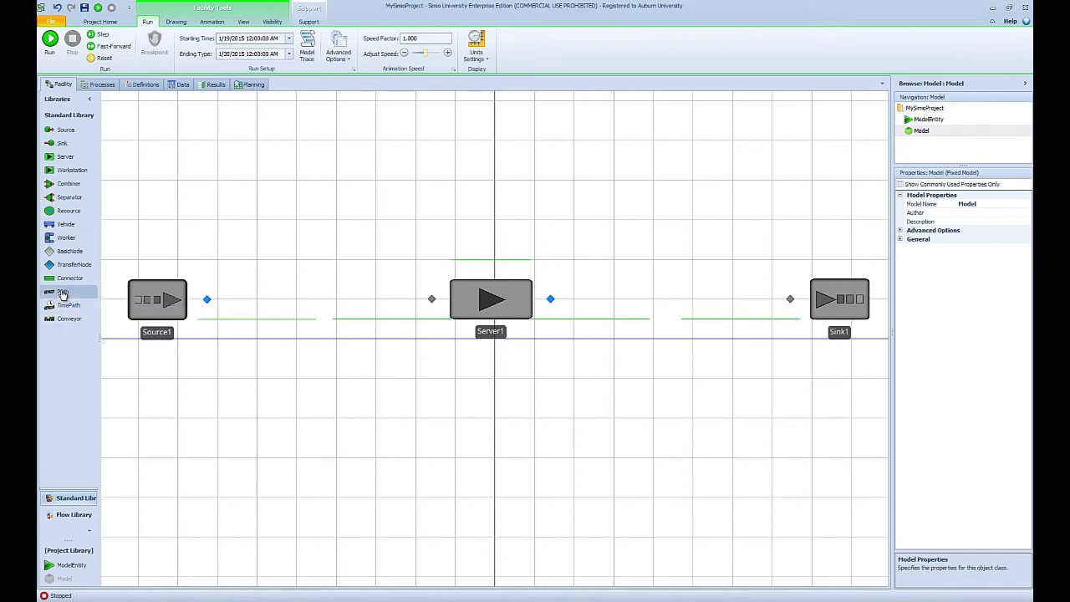
{"action": "left_click", "coordinate": [207, 298]}
{"action": "left_click", "coordinate": [432, 299]}
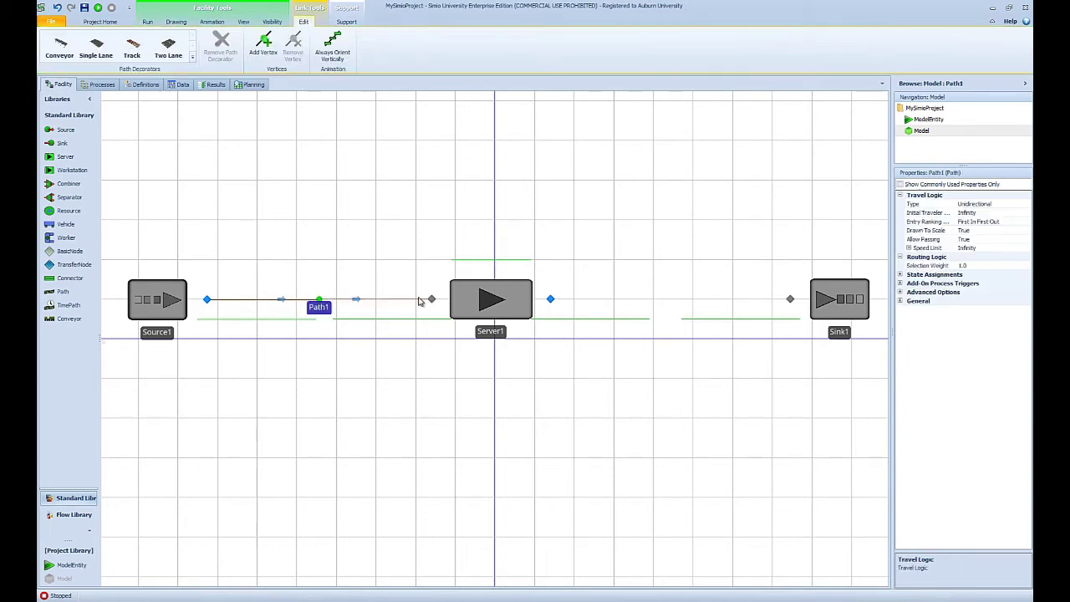
{"action": "left_click", "coordinate": [64, 292]}
{"action": "left_click", "coordinate": [551, 298]}
{"action": "left_click", "coordinate": [790, 299]}
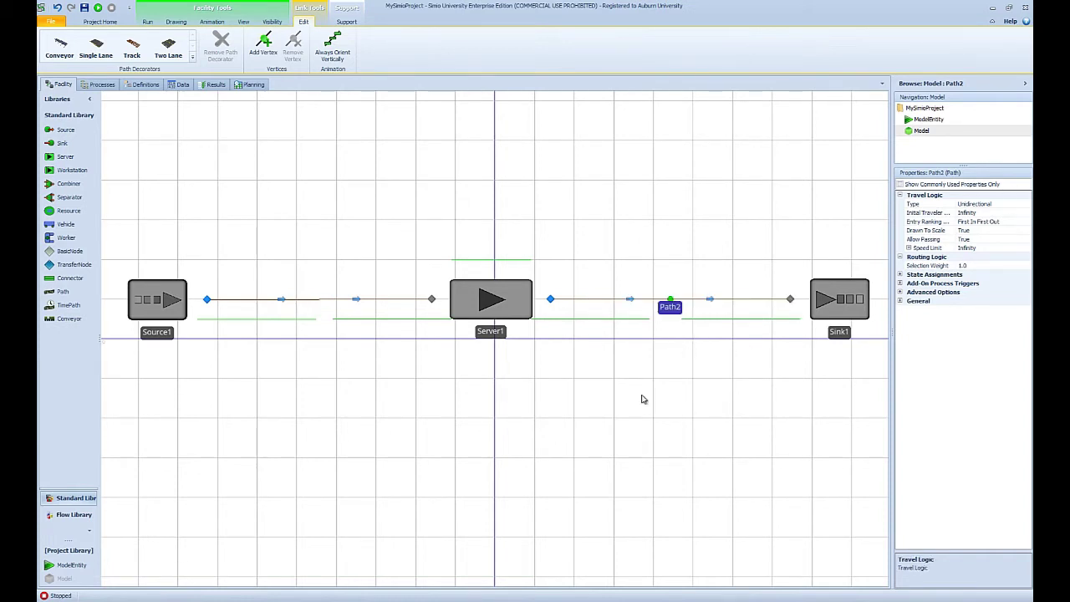
{"action": "left_click", "coordinate": [590, 415]}
Place a ModelEntity above Source1 and rename it Customer
{"action": "left_click_drag", "start_coordinate": [71, 573], "coordinate": [164, 226]}
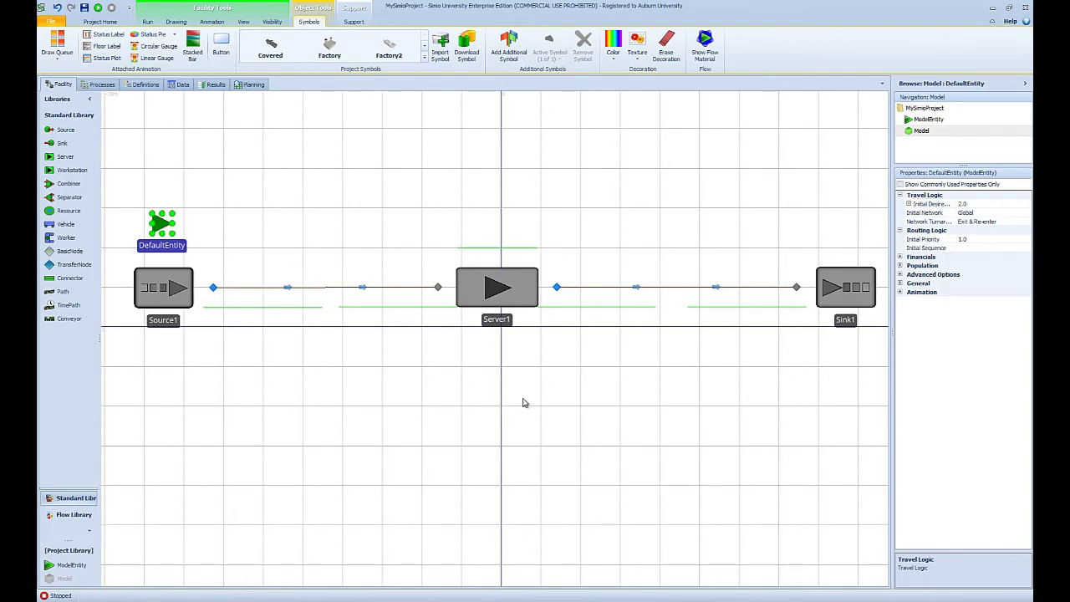
{"action": "left_click", "coordinate": [167, 244]}
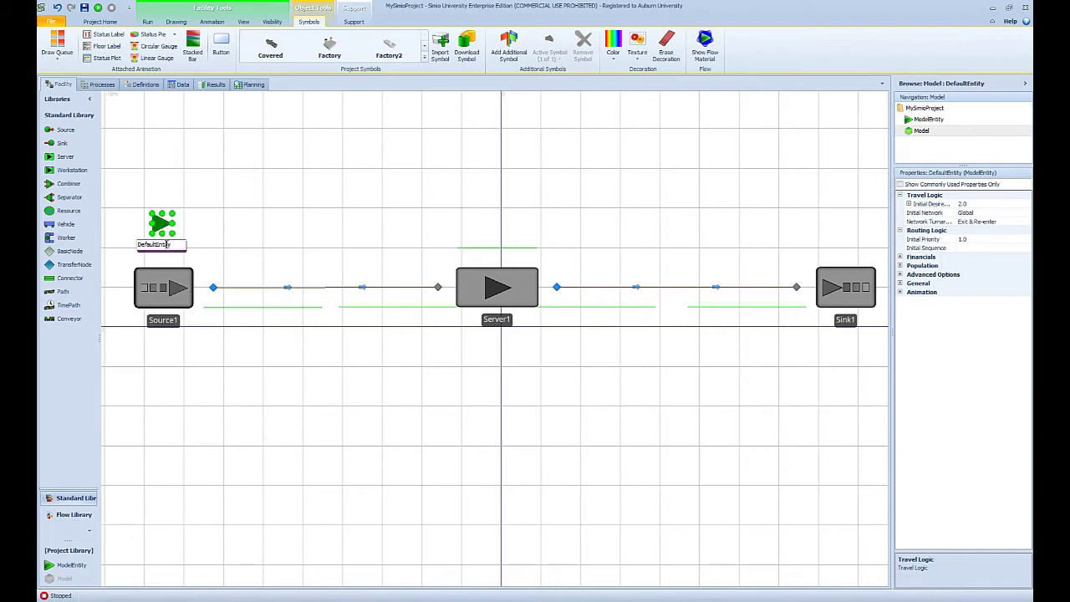
{"action": "type", "text": "c"}
{"action": "key", "text": "Return"}
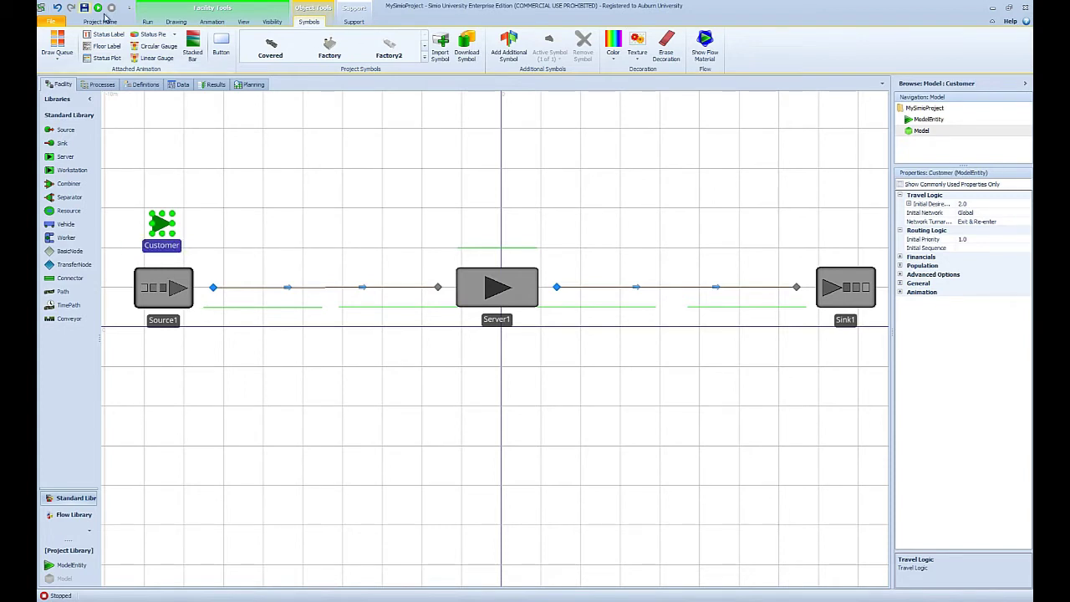
Run the model and examine Source1's interarrival time and its units
{"action": "left_click", "coordinate": [99, 8]}
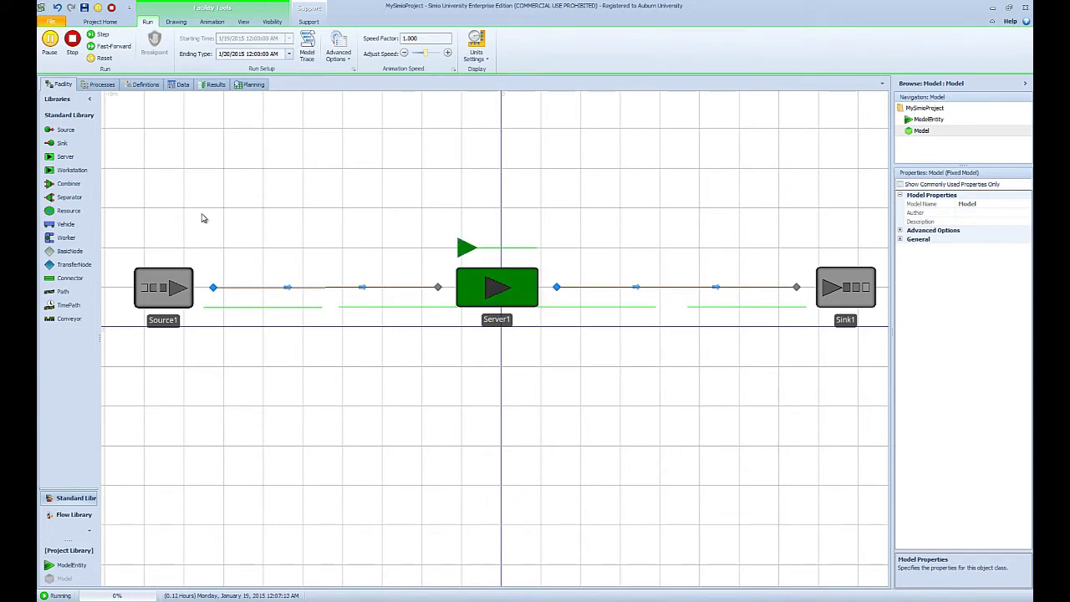
{"action": "left_click", "coordinate": [177, 295]}
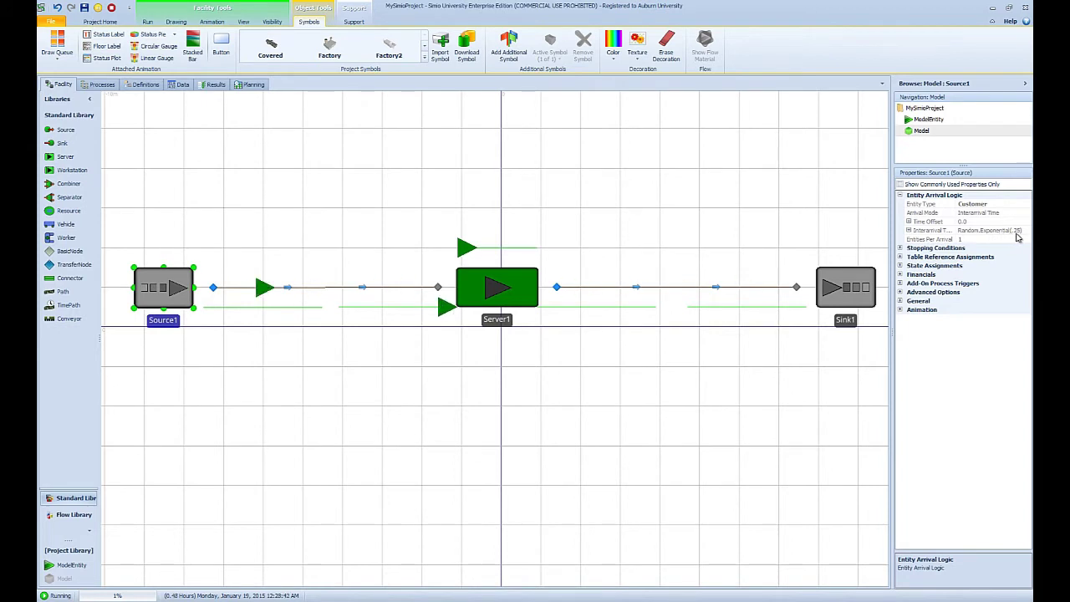
{"action": "left_click", "coordinate": [909, 230]}
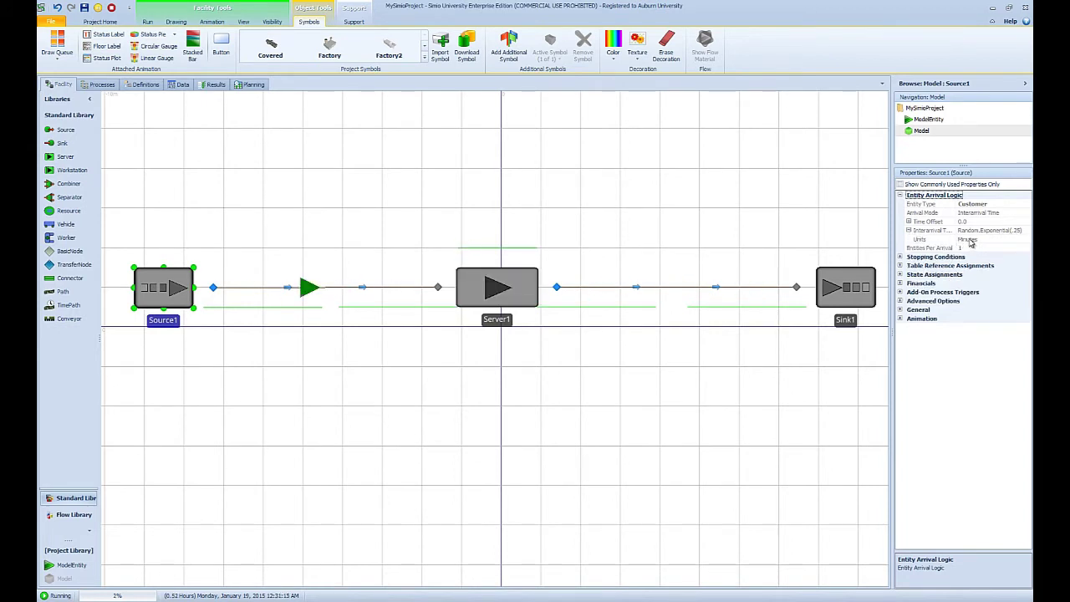
Examine Server1's processing time and its units with the property values fully readable, and stop the run
{"action": "left_click", "coordinate": [495, 295]}
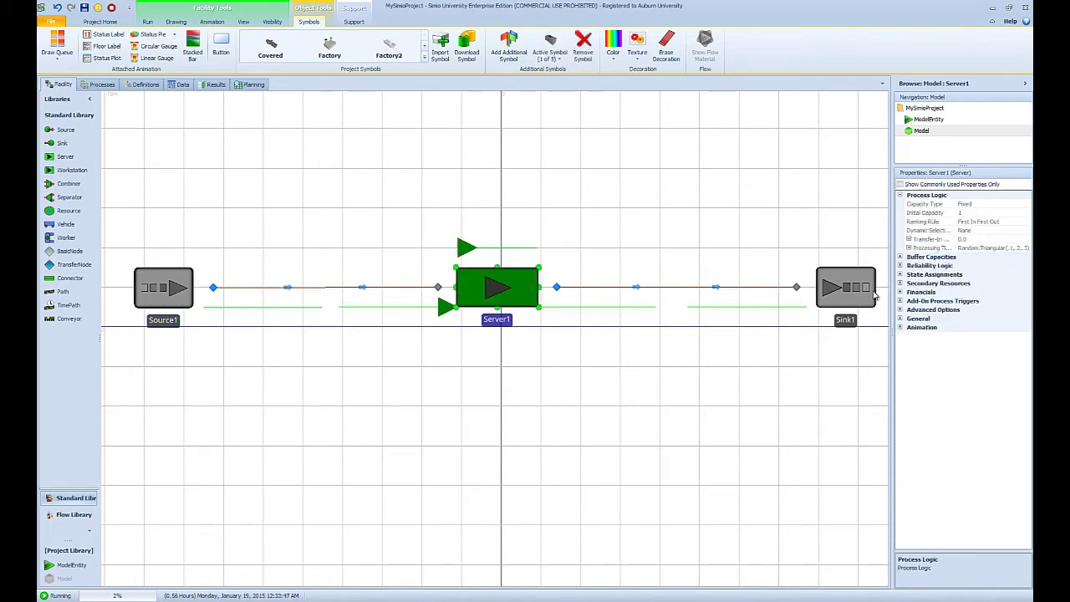
{"action": "left_click_drag", "start_coordinate": [891, 270], "coordinate": [875, 270]}
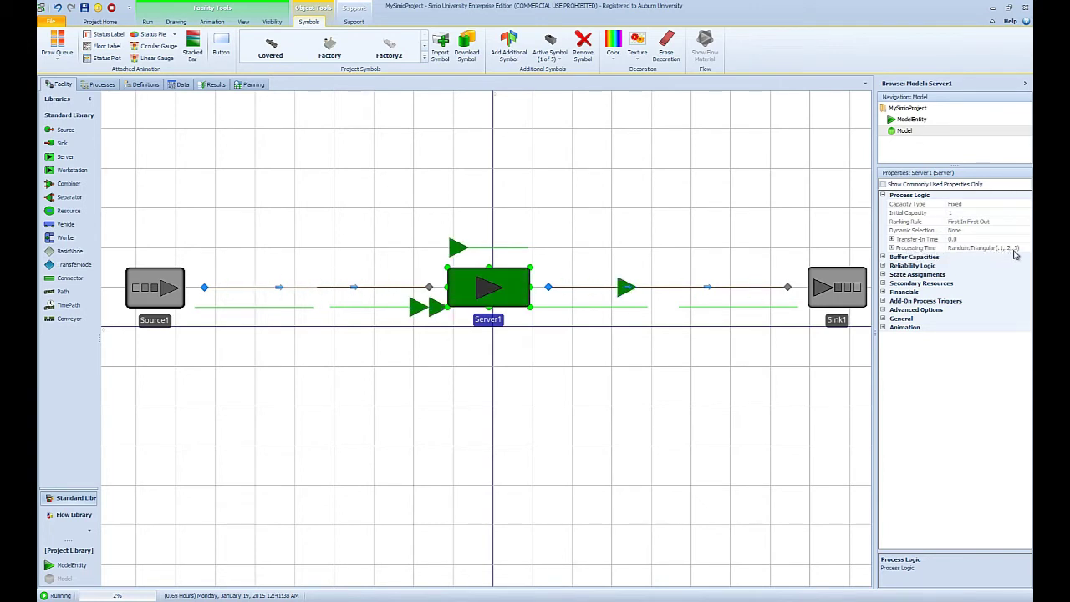
{"action": "left_click", "coordinate": [891, 248]}
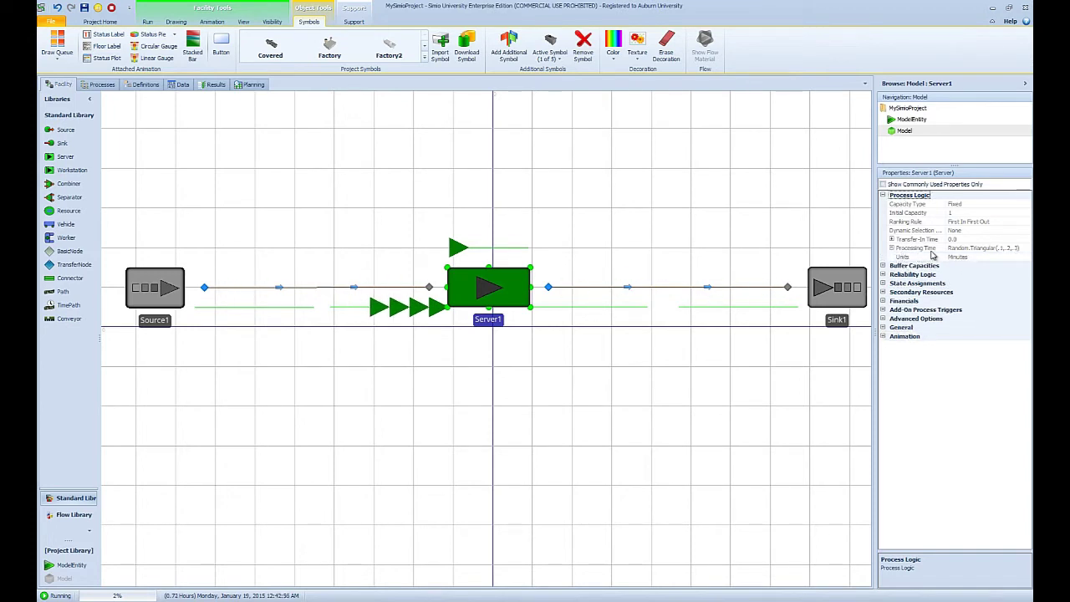
{"action": "left_click", "coordinate": [111, 8]}
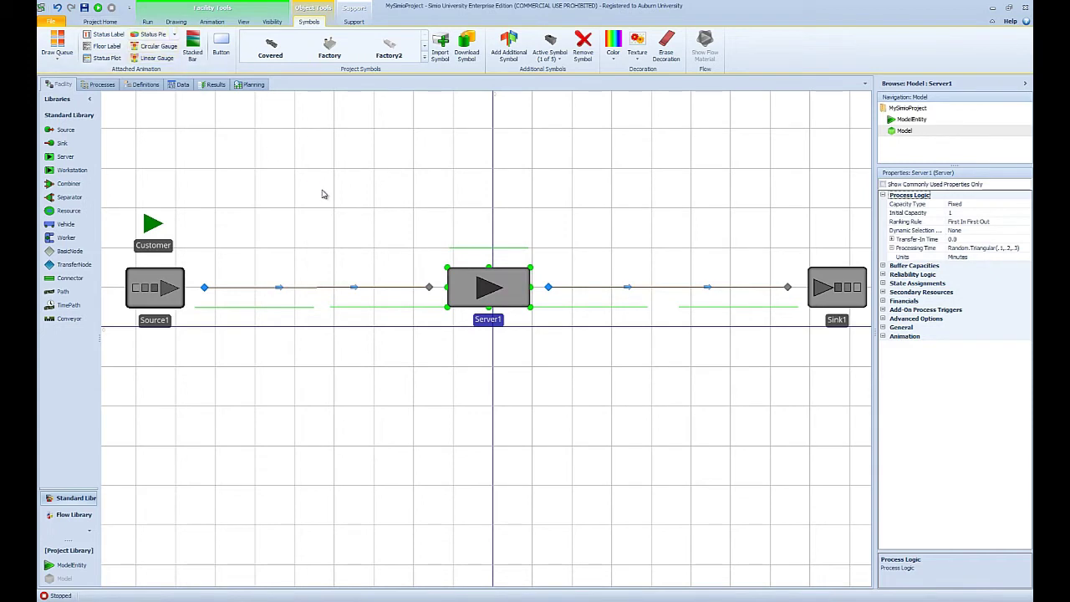
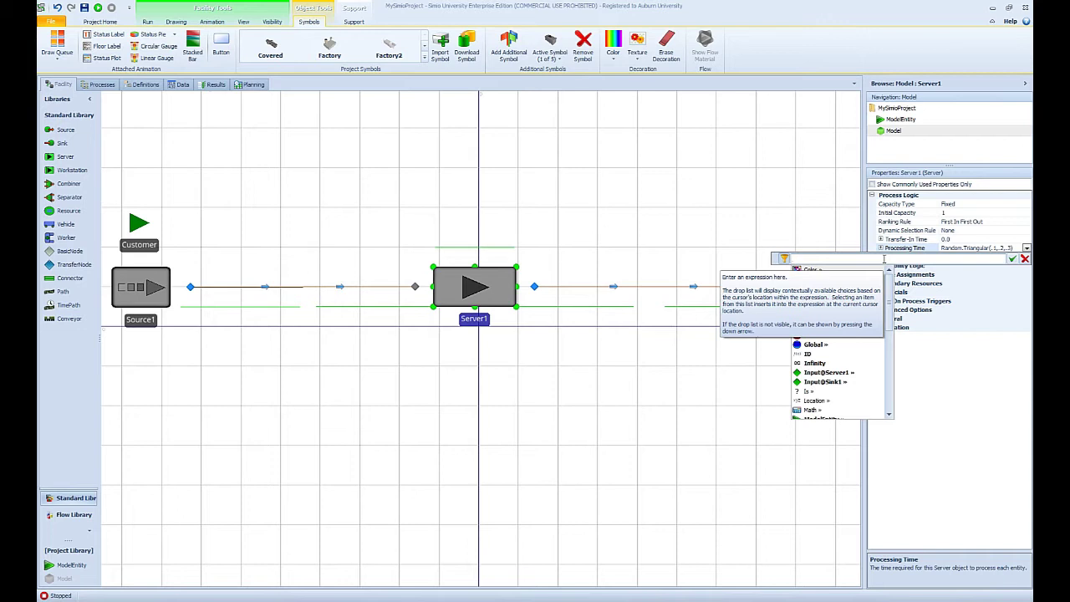
Begin Server1's processing time expression with the Random function and look through its available distributions down to Triangular
{"action": "type", "text": "Ran"}
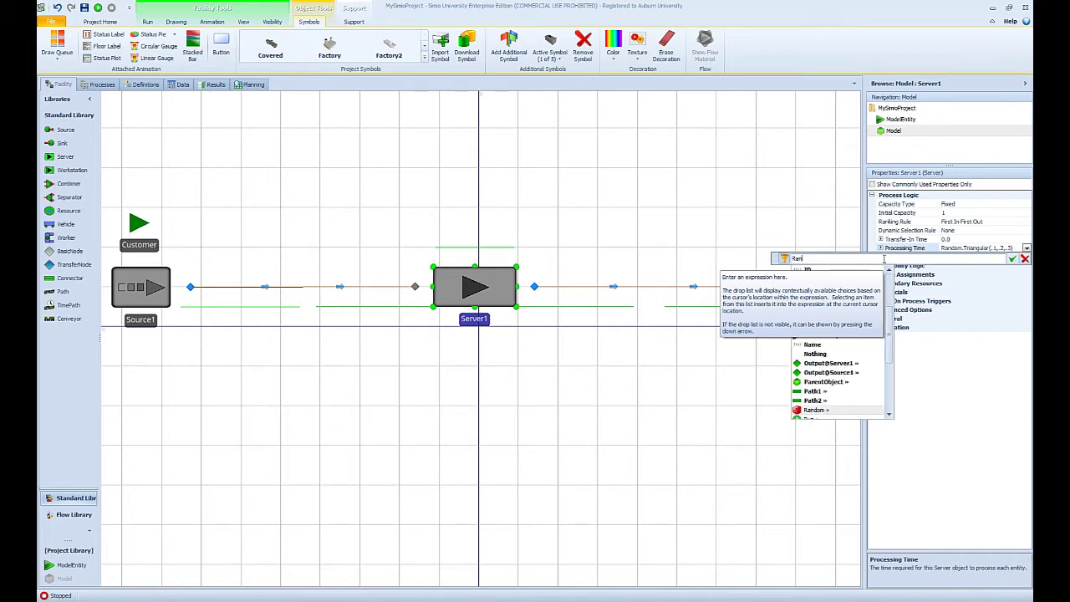
{"action": "type", "text": "d"}
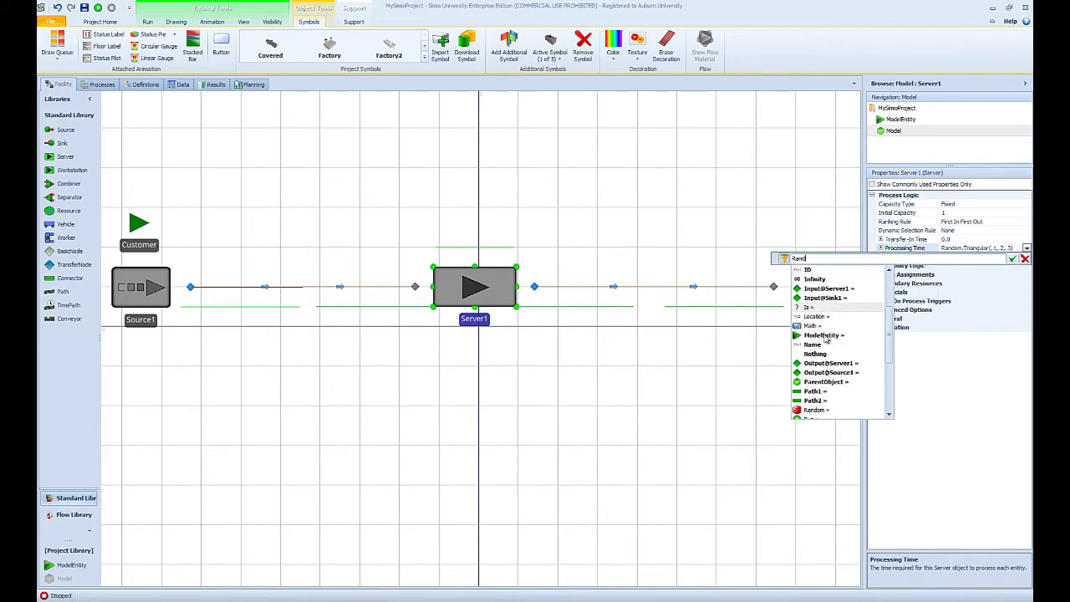
{"action": "double_click", "coordinate": [834, 412]}
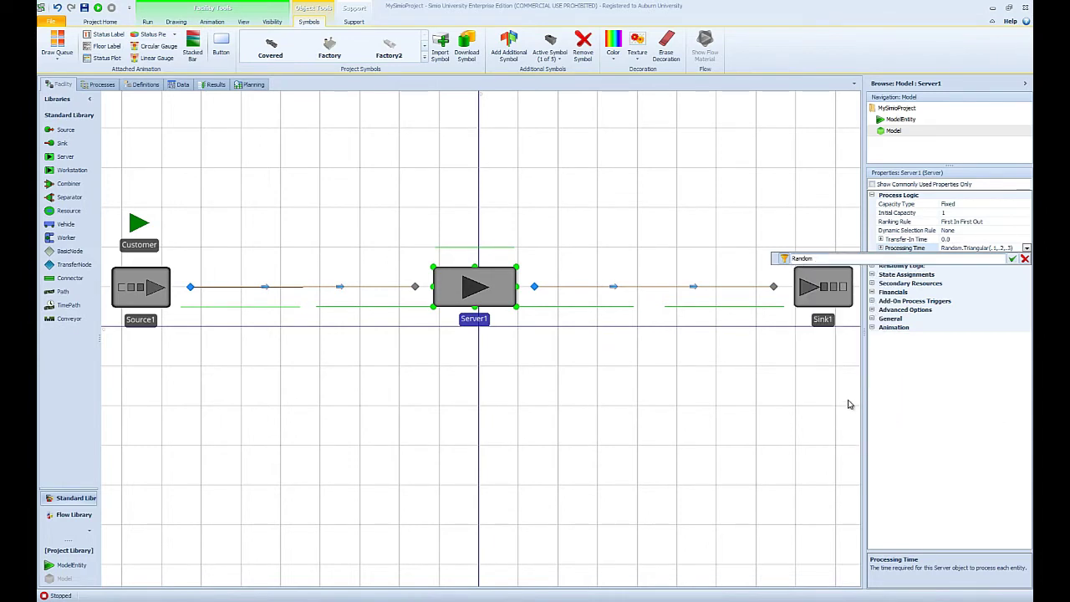
{"action": "type", "text": "."}
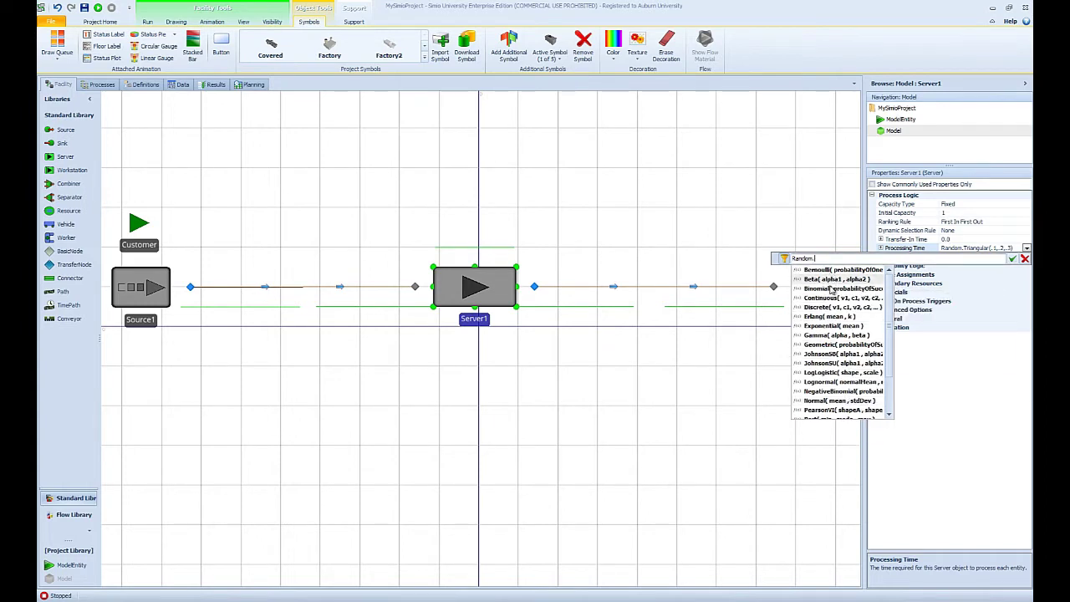
{"action": "scroll", "coordinate": [841, 409], "scroll_direction": "down", "scroll_amount": 2}
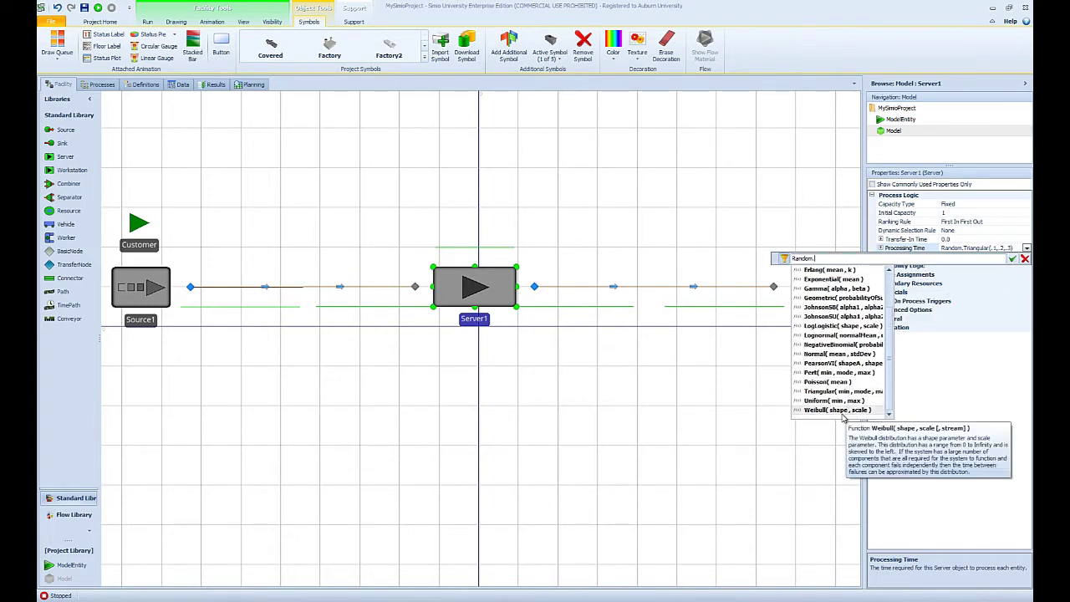
{"action": "scroll", "coordinate": [832, 351], "scroll_direction": "up", "scroll_amount": 2}
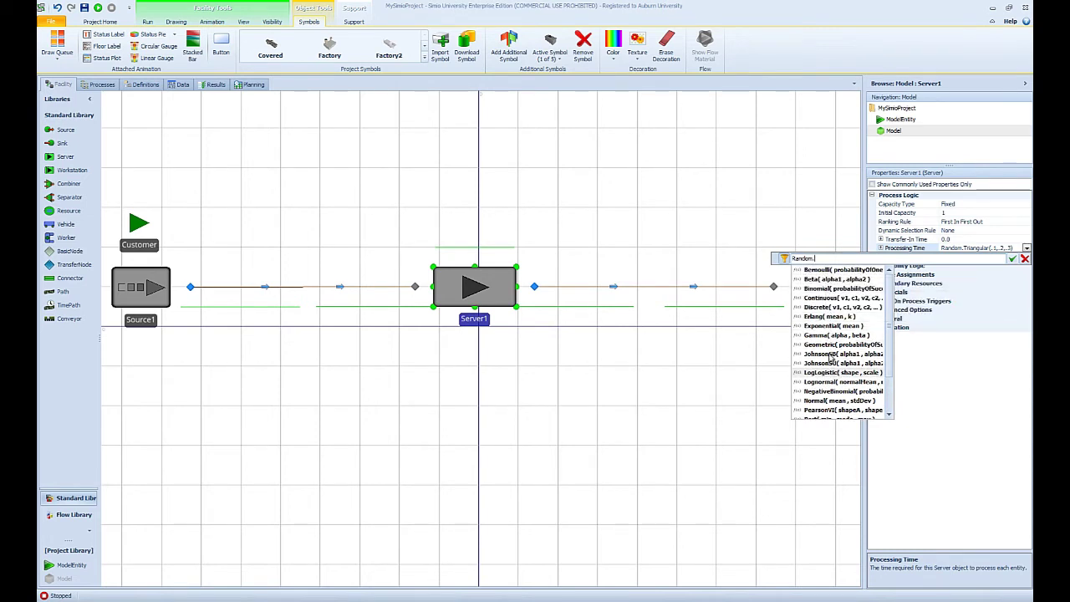
{"action": "scroll", "coordinate": [832, 368], "scroll_direction": "down", "scroll_amount": 2}
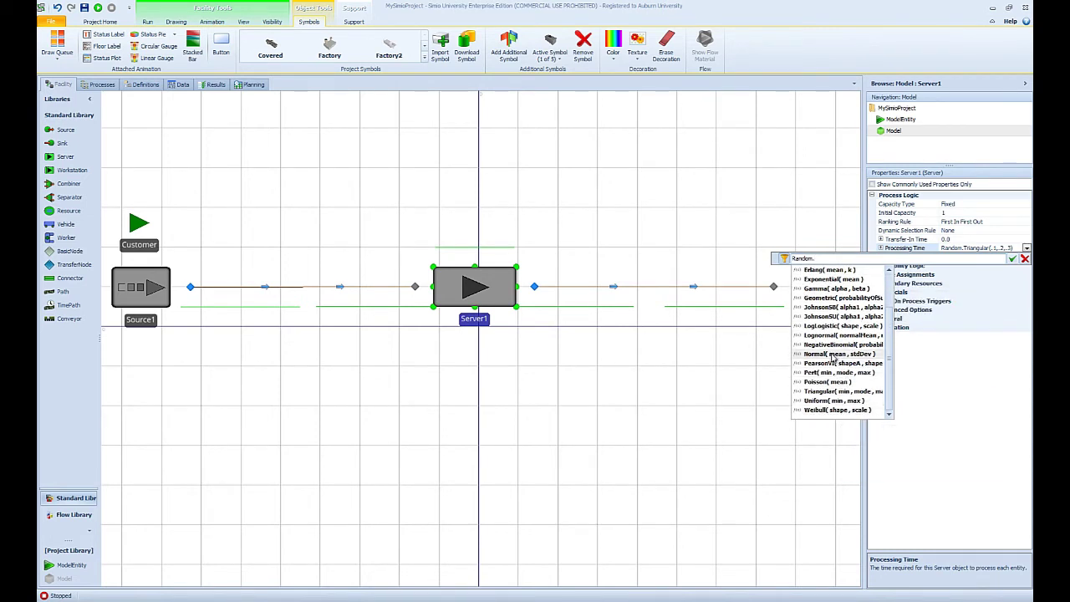
{"action": "scroll", "coordinate": [834, 360], "scroll_direction": "up", "scroll_amount": 2}
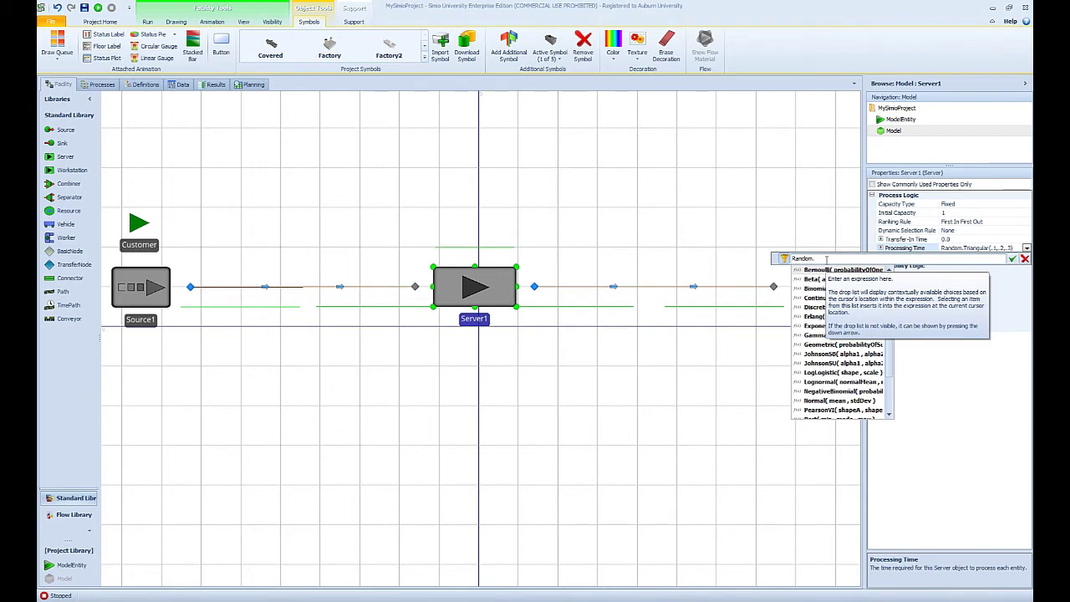
{"action": "scroll", "coordinate": [835, 351], "scroll_direction": "down", "scroll_amount": 2}
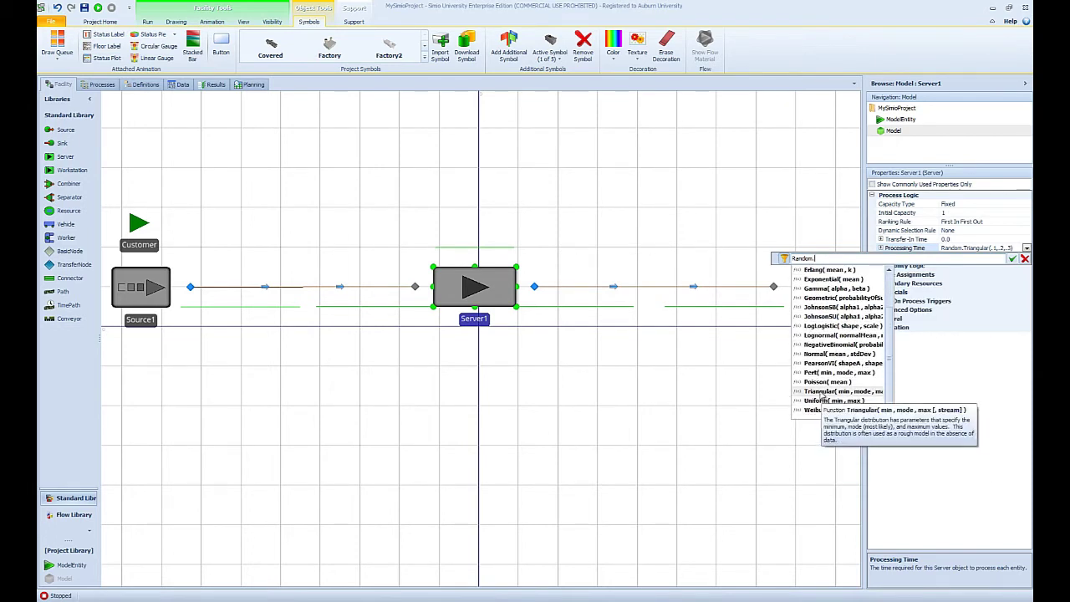
{"action": "scroll", "coordinate": [830, 279], "scroll_direction": "up", "scroll_amount": 1}
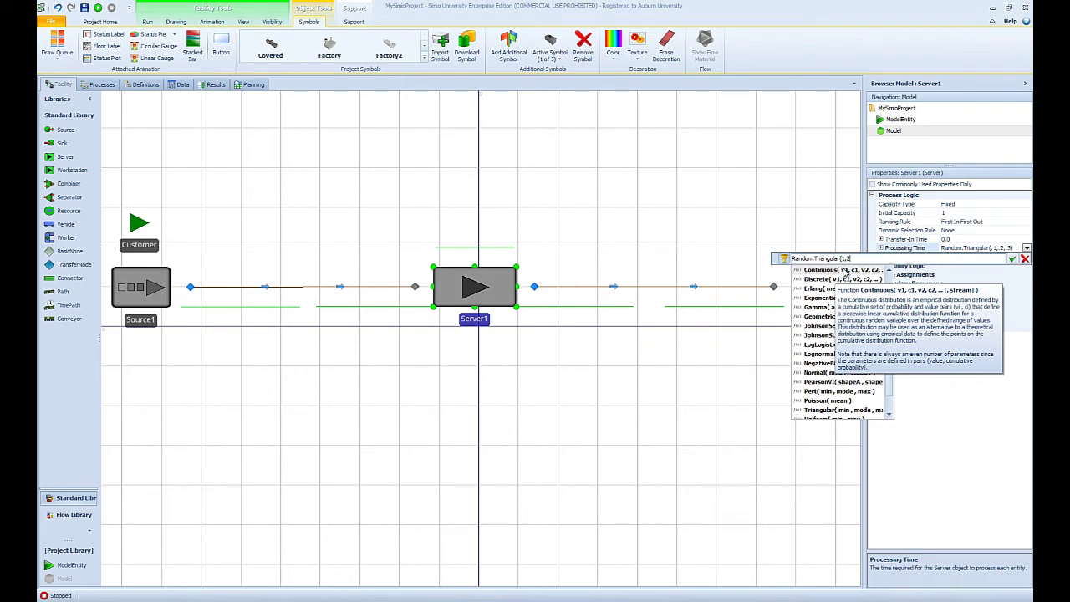
Set Server1's processing time to Random.Triangular(1,2.5,4) and widen the properties area so the value is readable
{"action": "type", "text": ",4"}
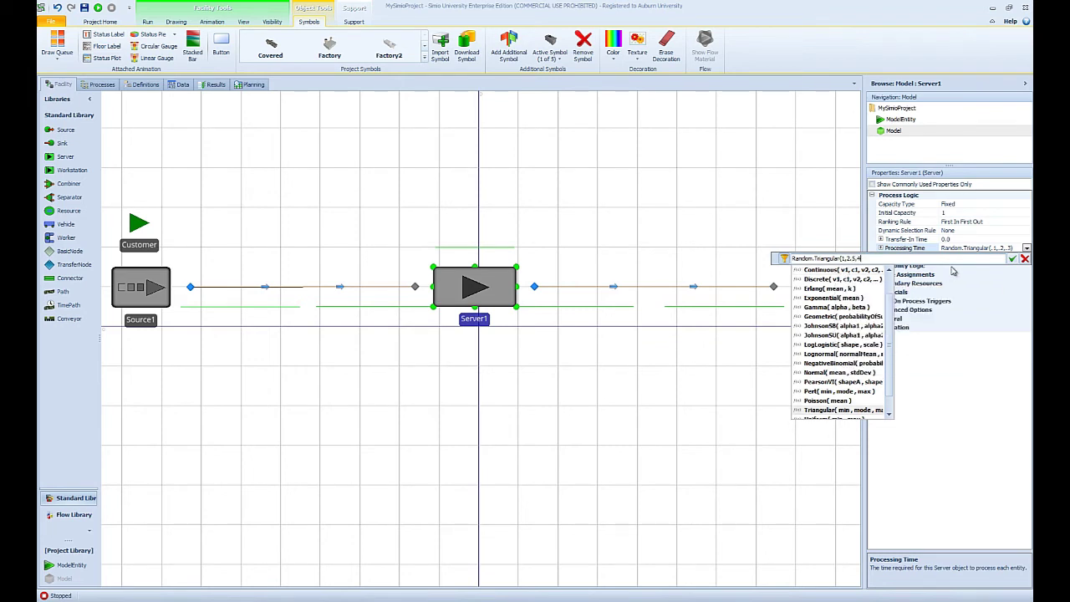
{"action": "key", "text": "Return"}
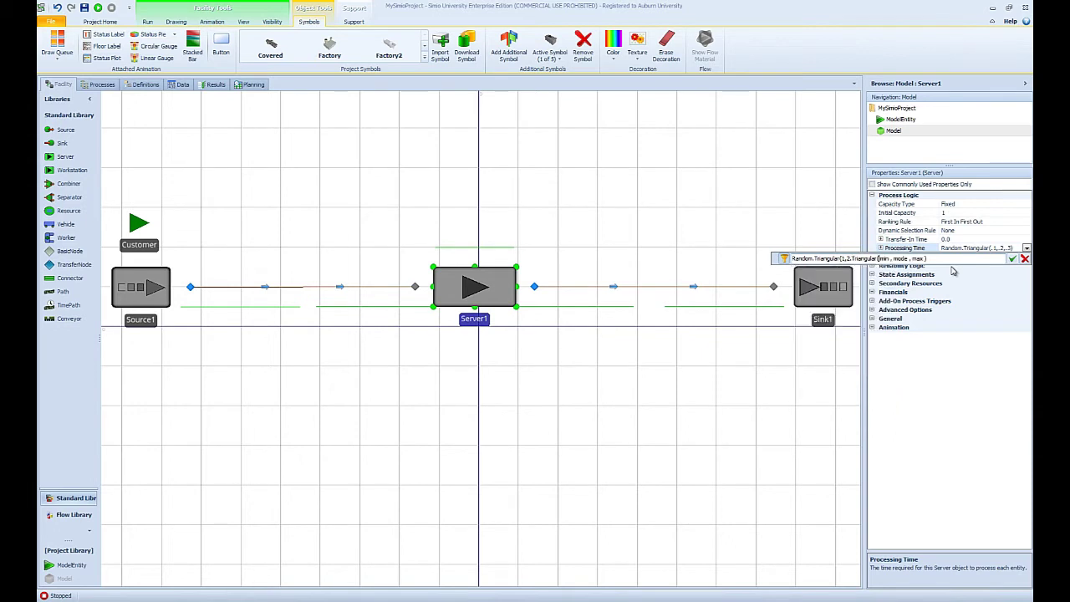
{"action": "left_click_drag", "start_coordinate": [934, 259], "coordinate": [854, 259]}
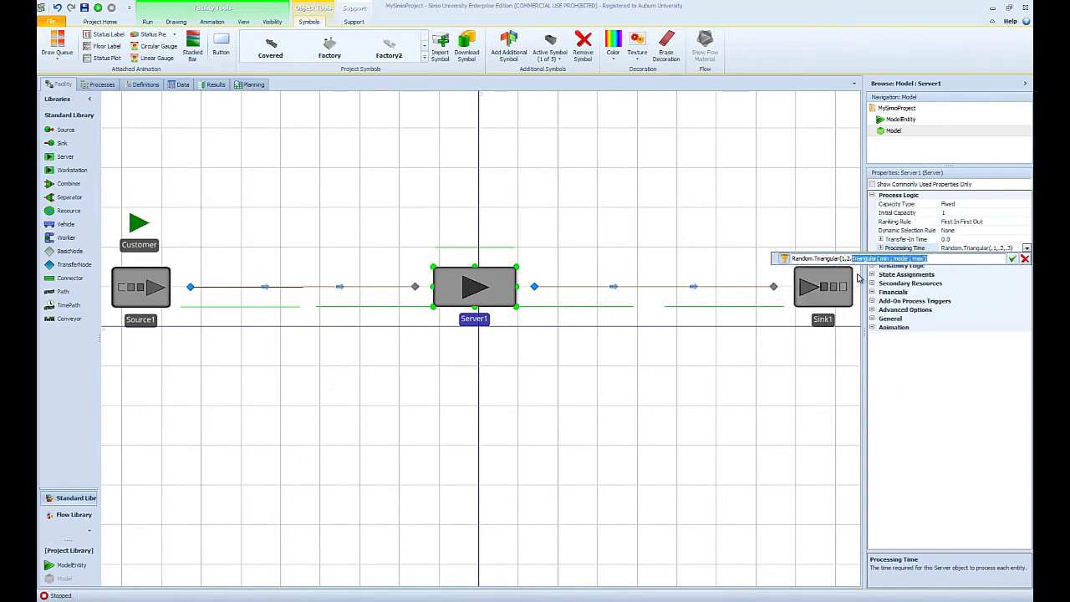
{"action": "type", "text": "5,4"}
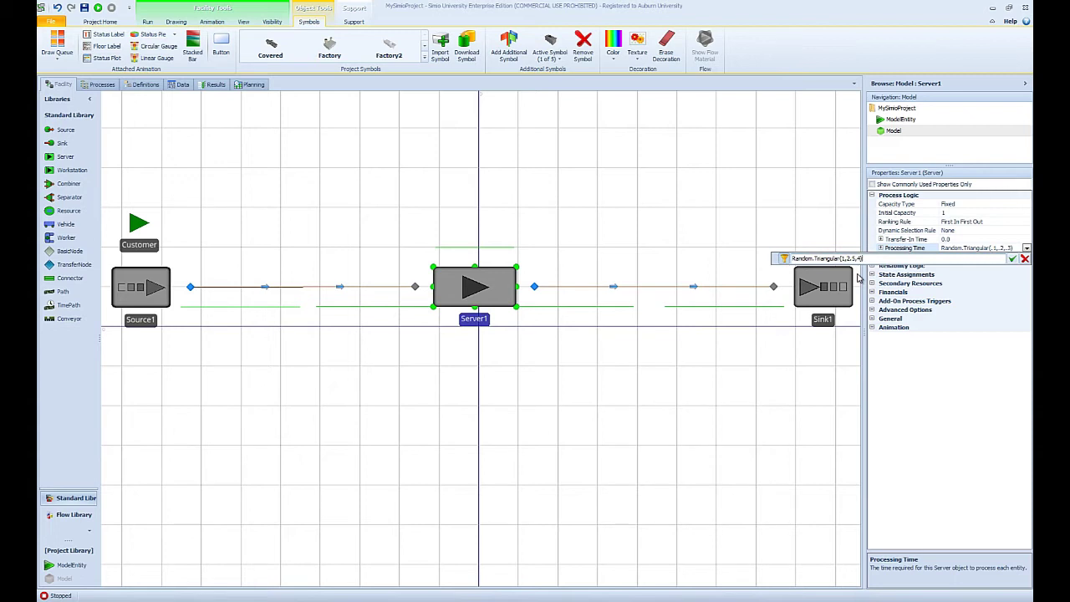
{"action": "left_click", "coordinate": [1012, 259]}
{"action": "left_click_drag", "start_coordinate": [864, 261], "coordinate": [849, 262]}
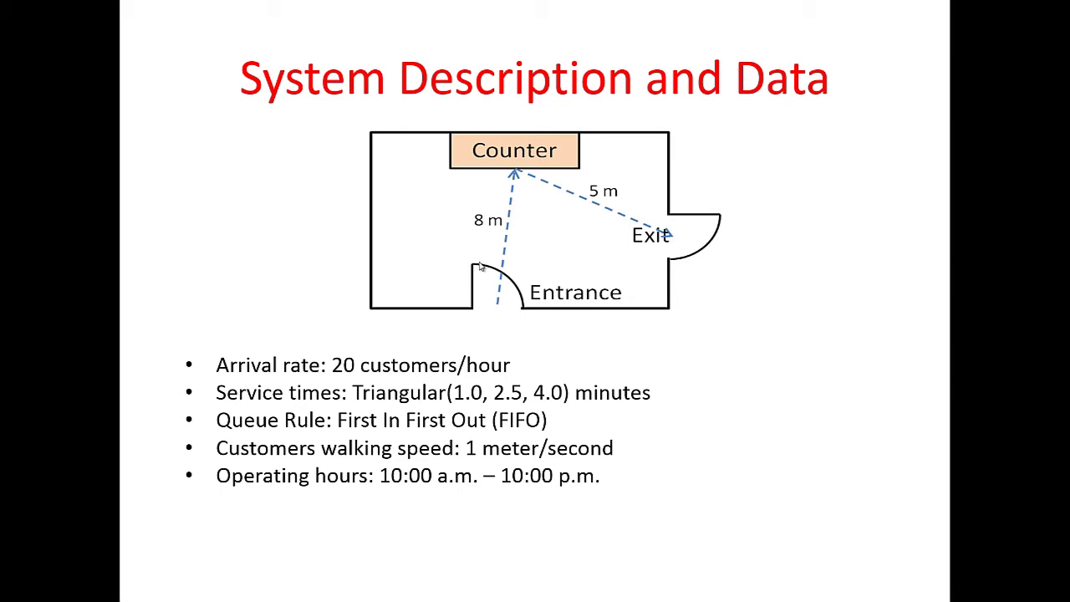
Return to Simio from the slides and switch Path1's Drawn To Scale property to False and back to True
{"action": "key", "text": "alt+Tab"}
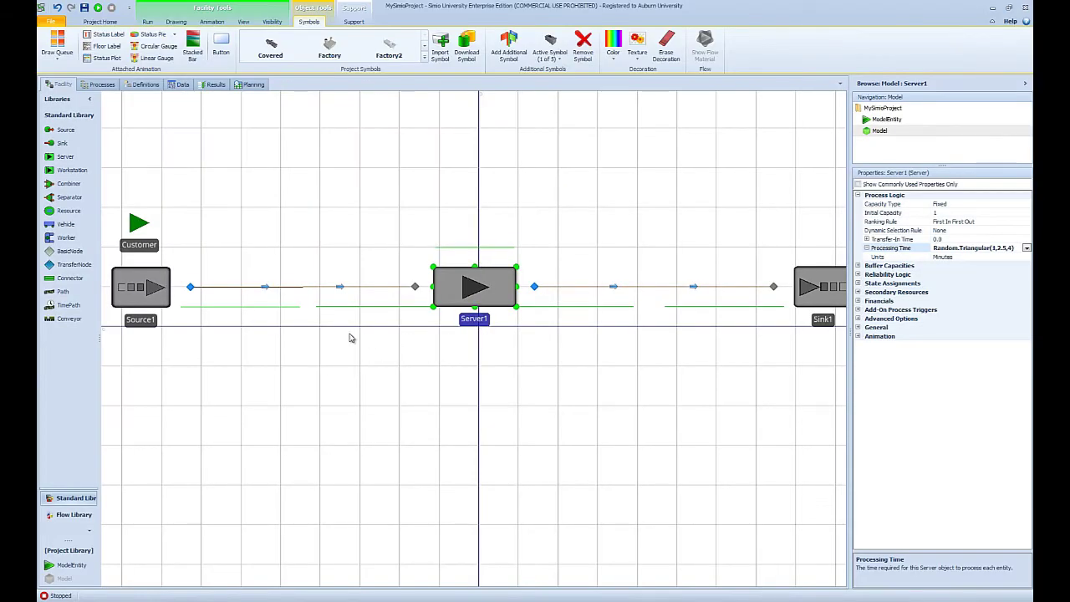
{"action": "left_click", "coordinate": [154, 288]}
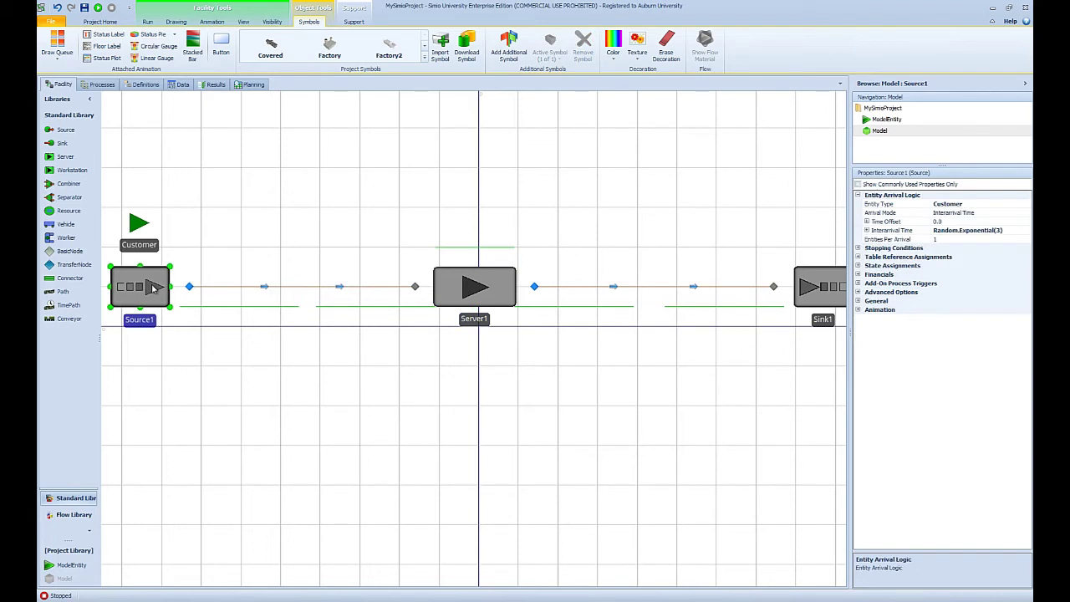
{"action": "left_click", "coordinate": [328, 290]}
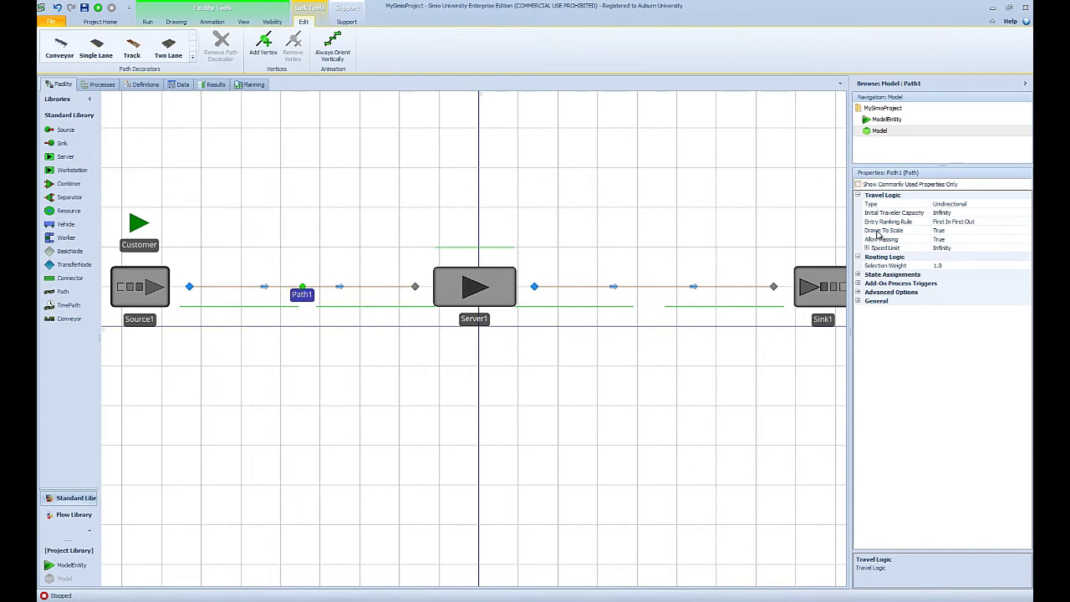
{"action": "left_click", "coordinate": [959, 232]}
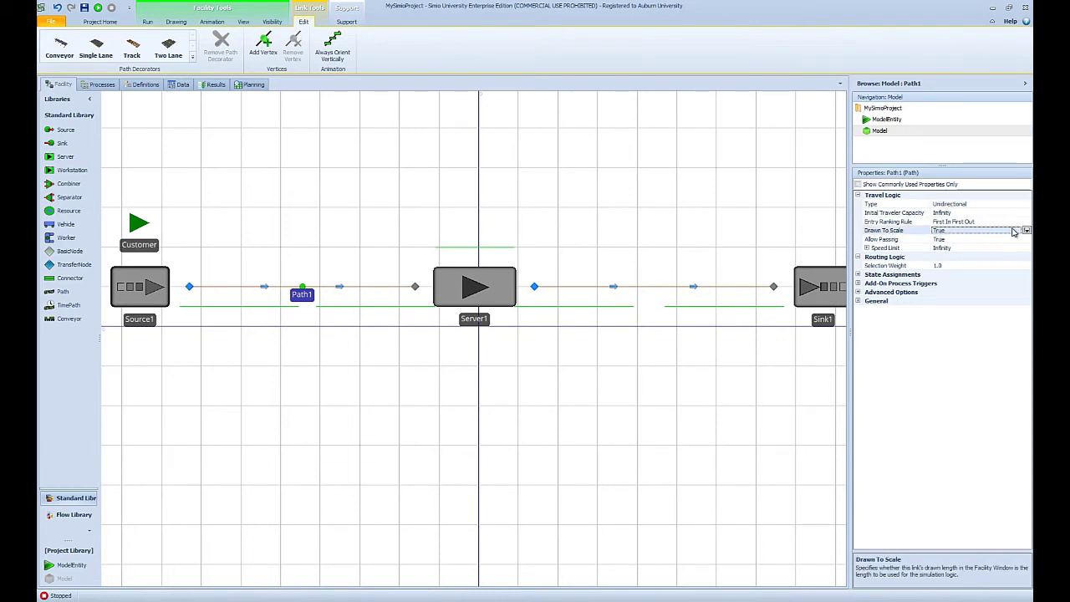
{"action": "left_click", "coordinate": [1027, 232]}
{"action": "left_click", "coordinate": [952, 245]}
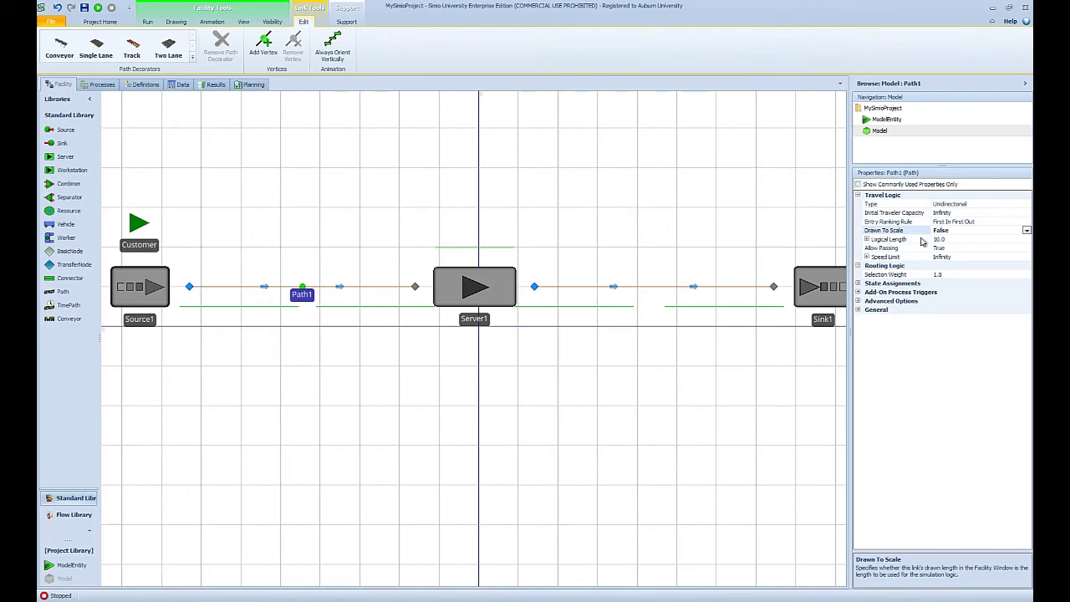
{"action": "left_click", "coordinate": [1026, 232]}
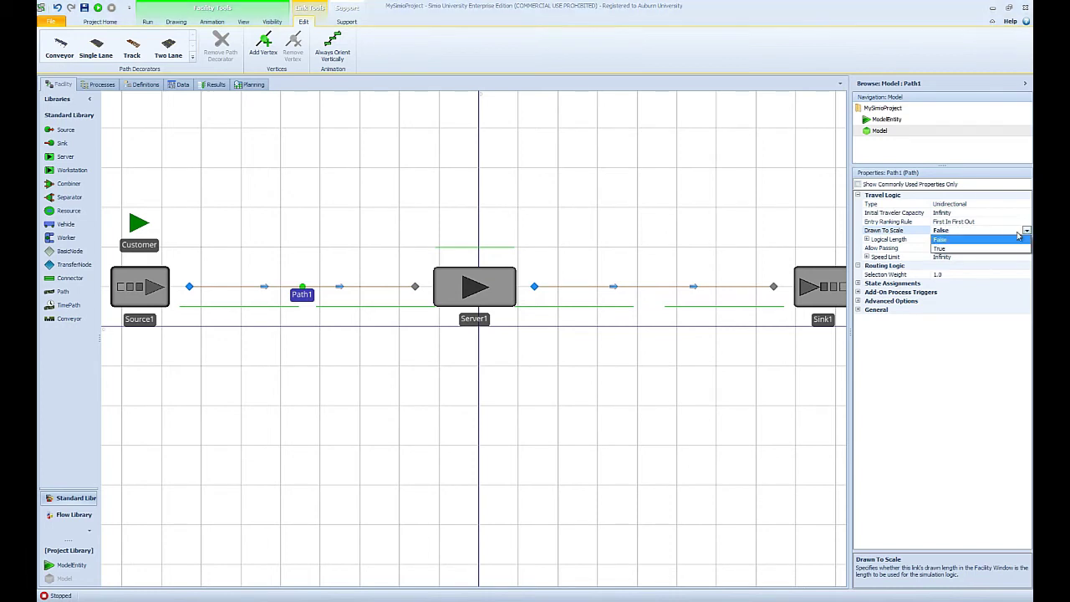
{"action": "left_click", "coordinate": [941, 248]}
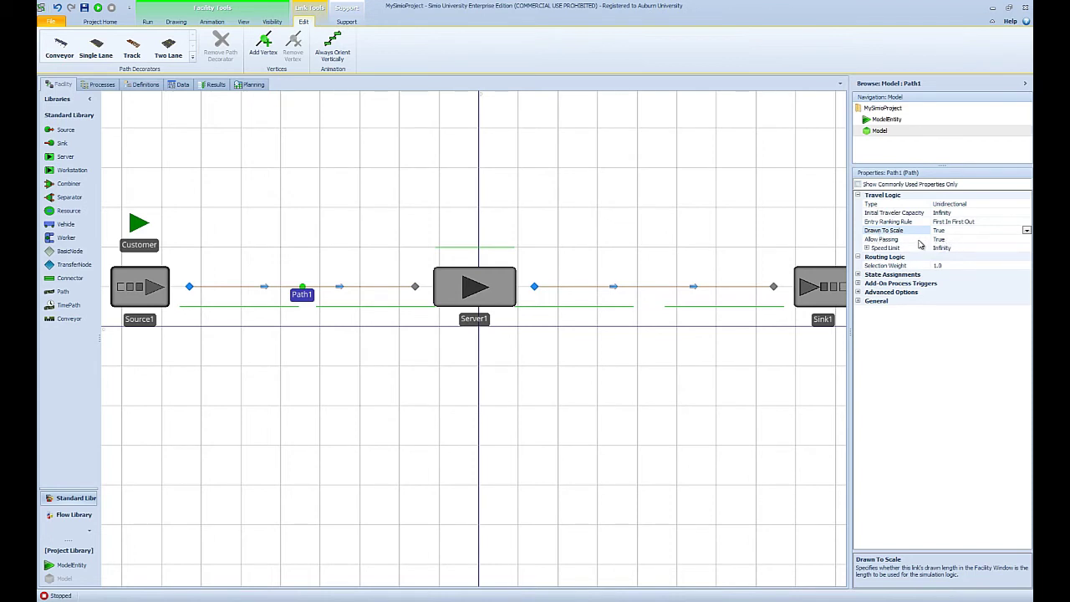
Examine the model's display unit settings for time, length and distance, and travel rates
{"action": "left_click", "coordinate": [573, 222]}
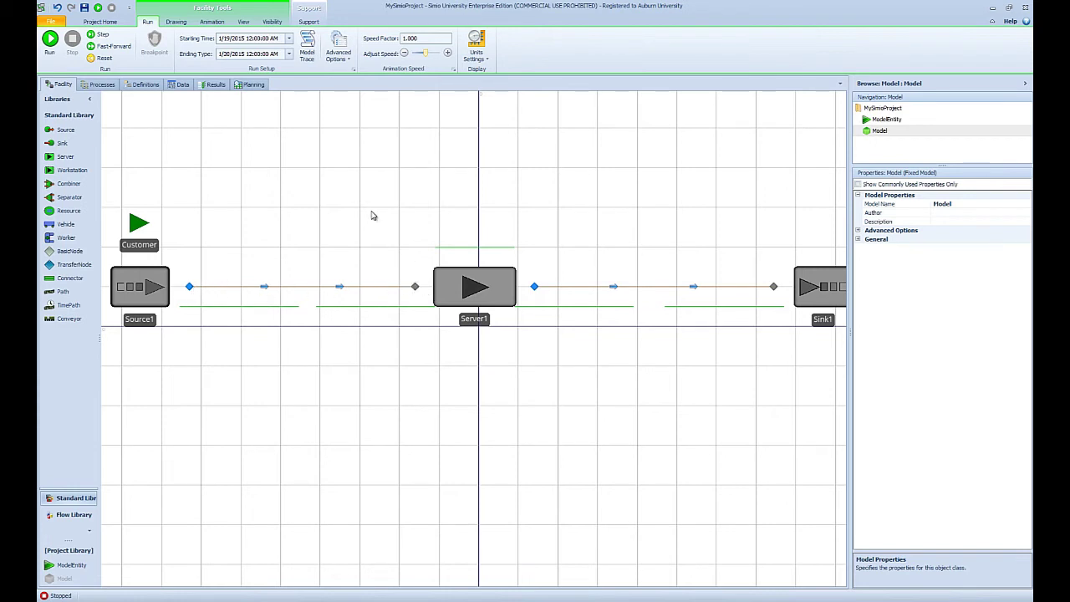
{"action": "left_click", "coordinate": [485, 60]}
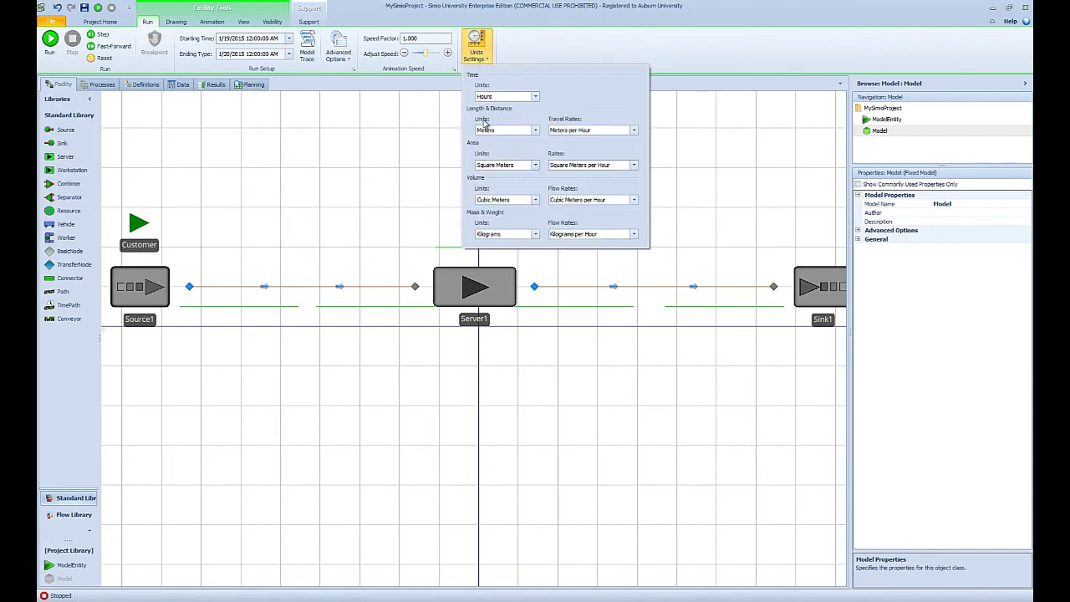
{"action": "left_click", "coordinate": [333, 218]}
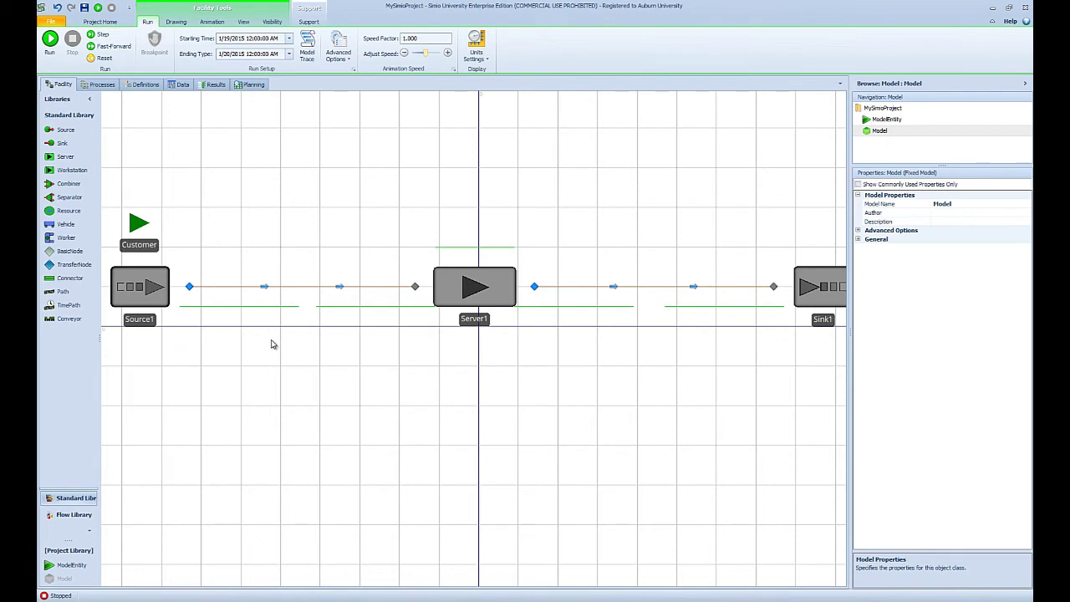
Lengthen Path1 by moving Source1 about two grid squares left and Server1 slightly right, and select the path
{"action": "scroll", "coordinate": [281, 354], "scroll_direction": "down", "scroll_amount": 1}
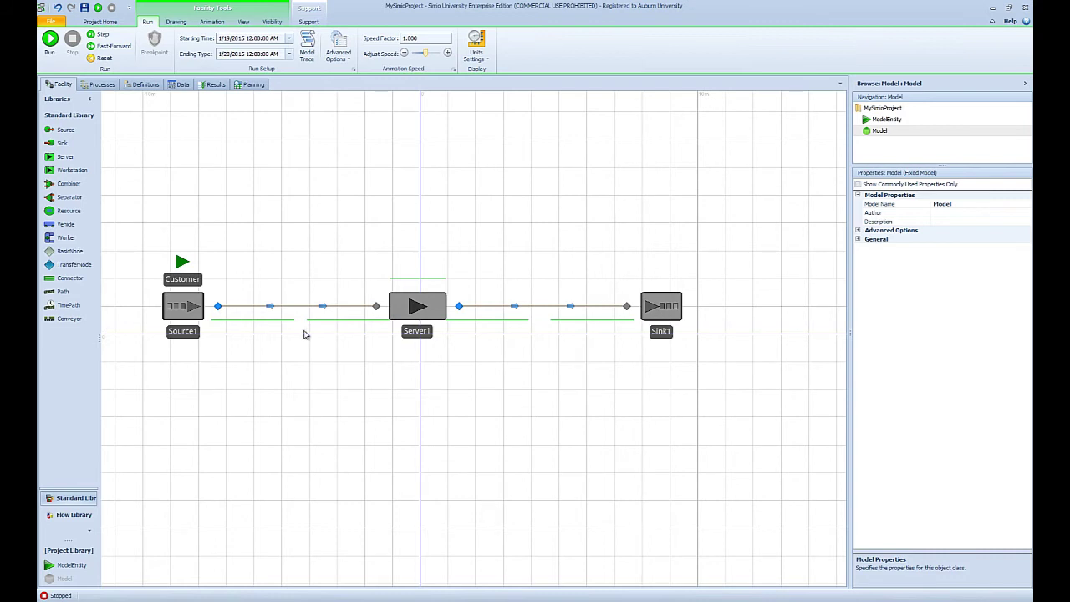
{"action": "left_click_drag", "start_coordinate": [180, 309], "coordinate": [130, 308]}
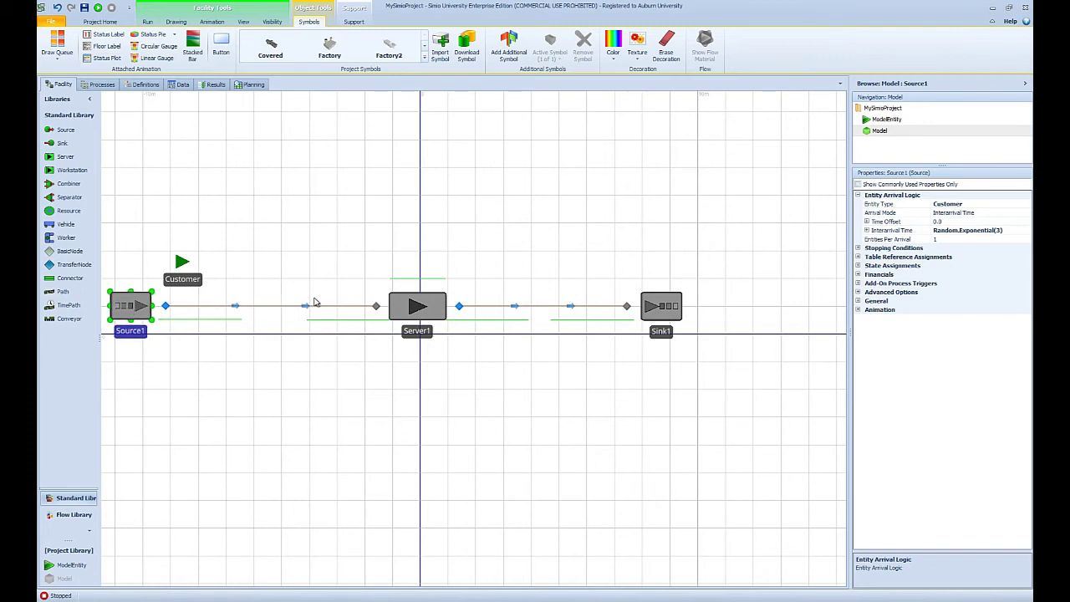
{"action": "left_click_drag", "start_coordinate": [409, 306], "coordinate": [429, 308]}
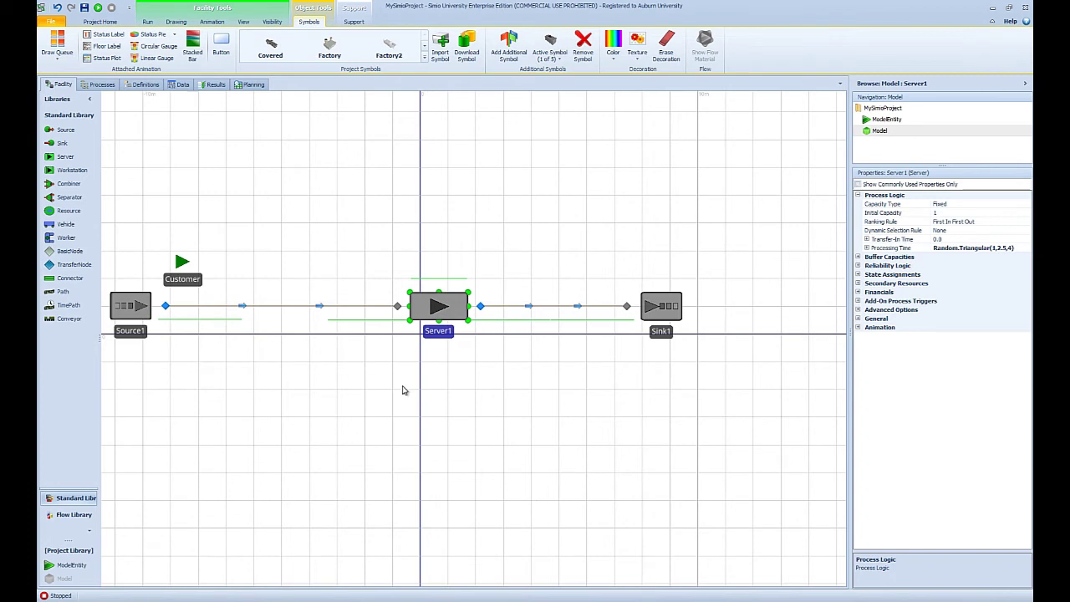
{"action": "left_click", "coordinate": [272, 307]}
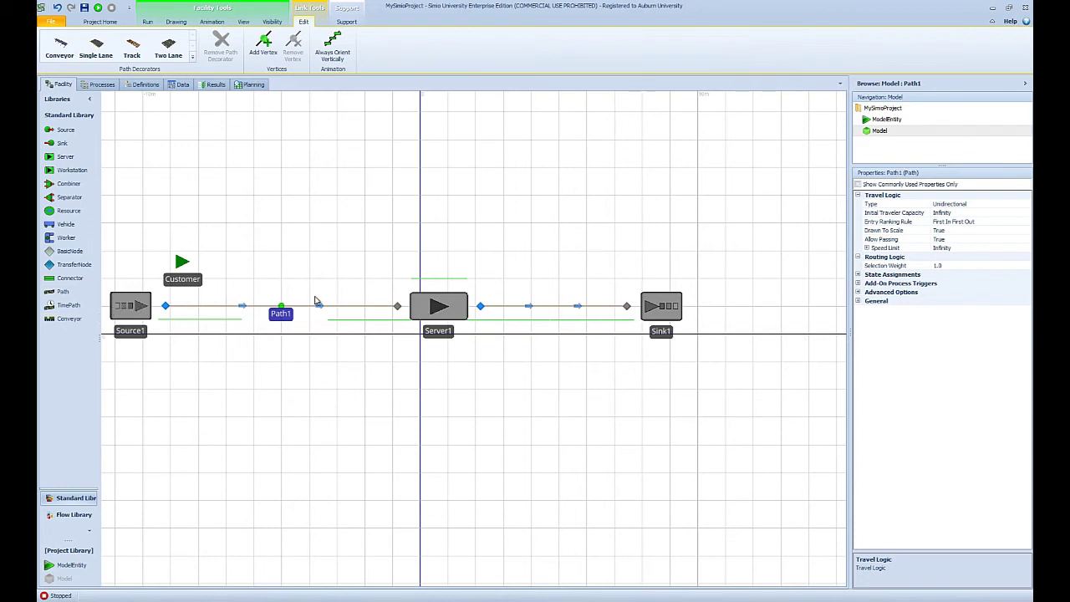
Set Path2's Drawn To Scale property to False and its logical length to 5 meters
{"action": "left_click", "coordinate": [556, 309]}
{"action": "left_click", "coordinate": [967, 232]}
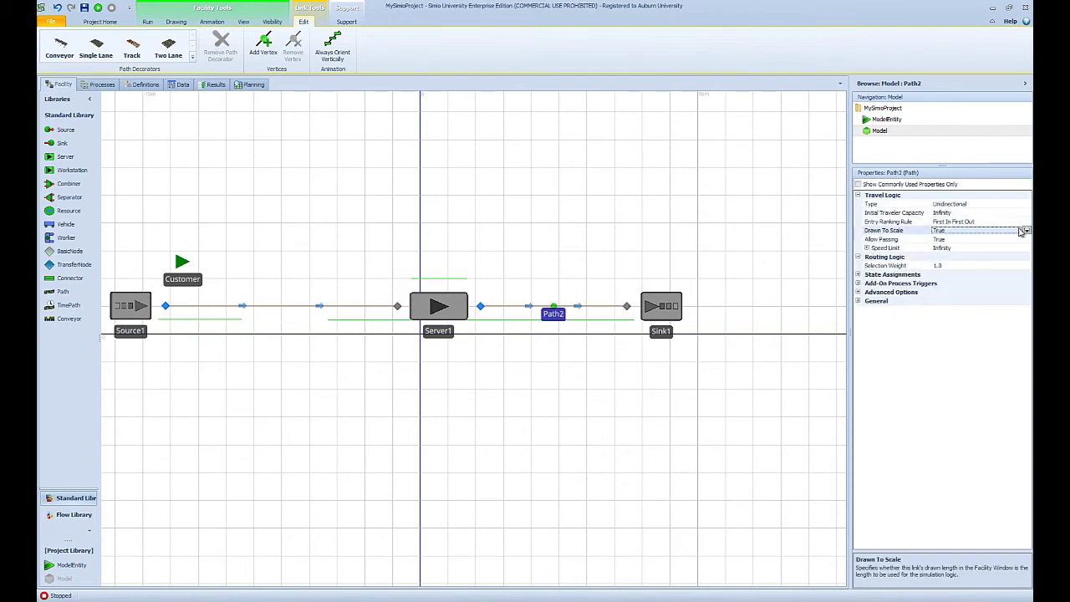
{"action": "left_click", "coordinate": [1025, 230]}
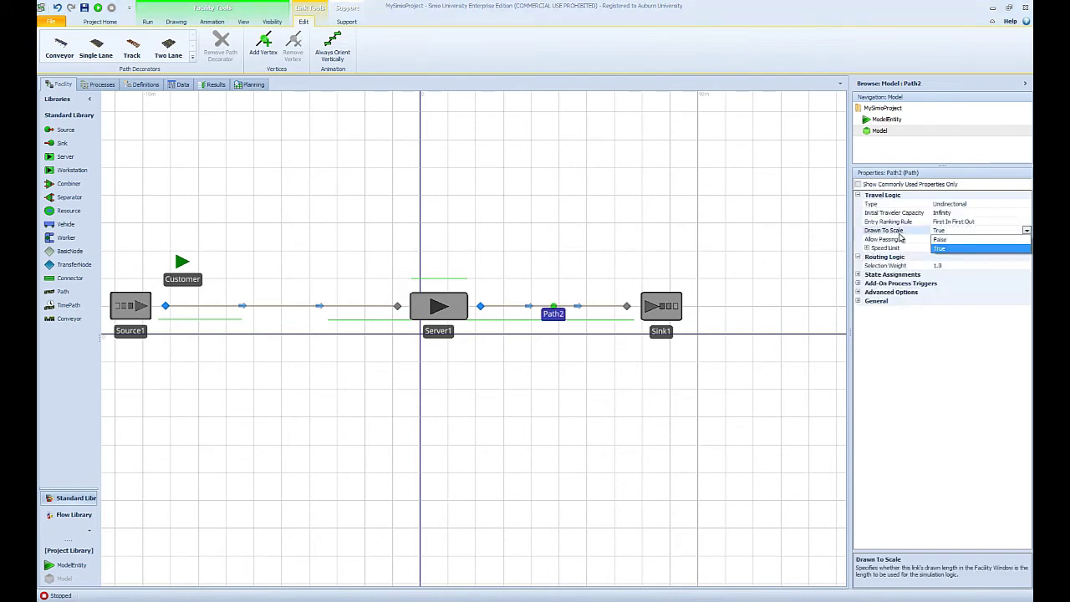
{"action": "left_click", "coordinate": [945, 240]}
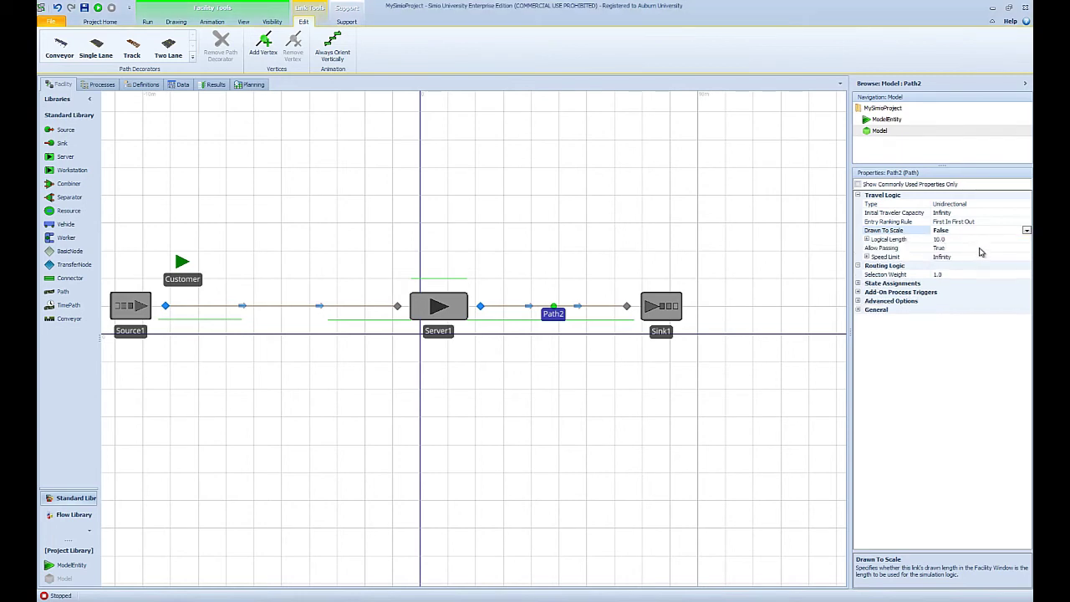
{"action": "left_click", "coordinate": [953, 241]}
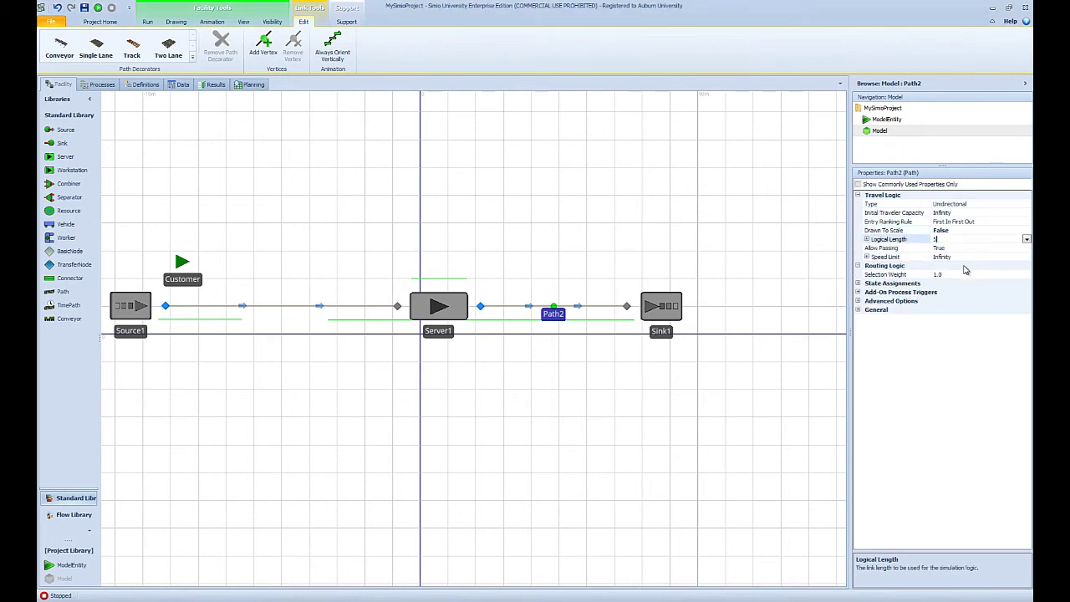
{"action": "type", "text": "5"}
{"action": "key", "text": "Return"}
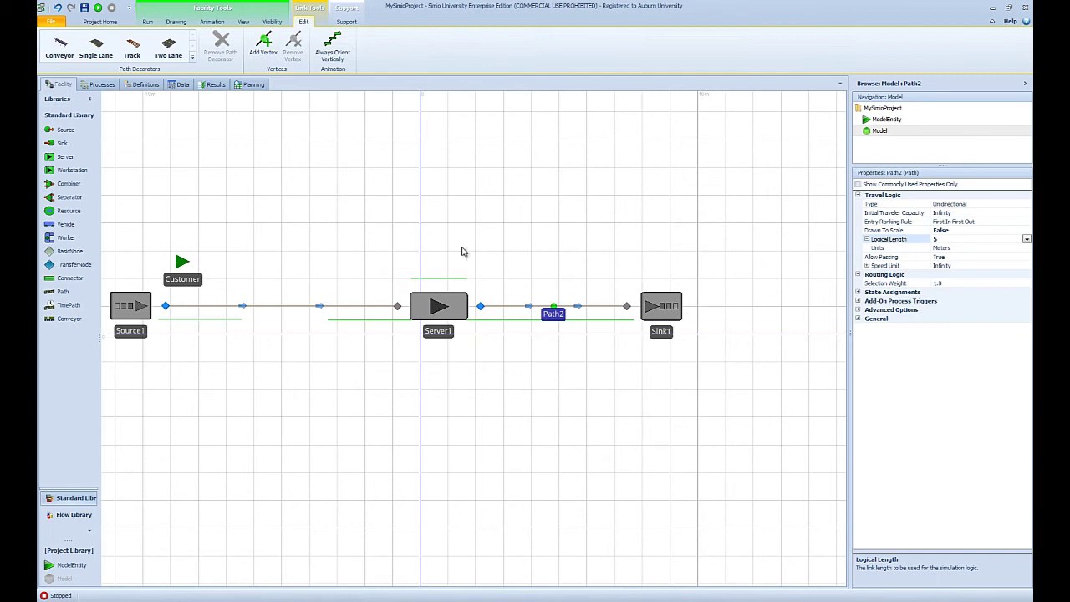
{"action": "left_click_drag", "start_coordinate": [334, 258], "coordinate": [389, 258]}
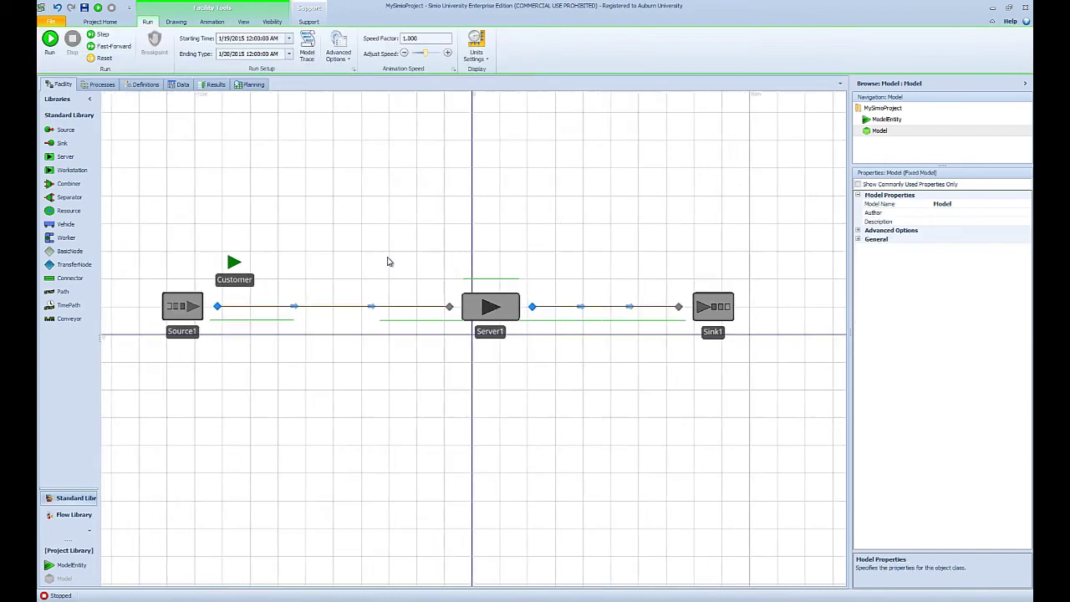
Move the Customer entity directly above Source1 and set its initial desired speed to 1 meter per second
{"action": "left_click_drag", "start_coordinate": [224, 266], "coordinate": [181, 253]}
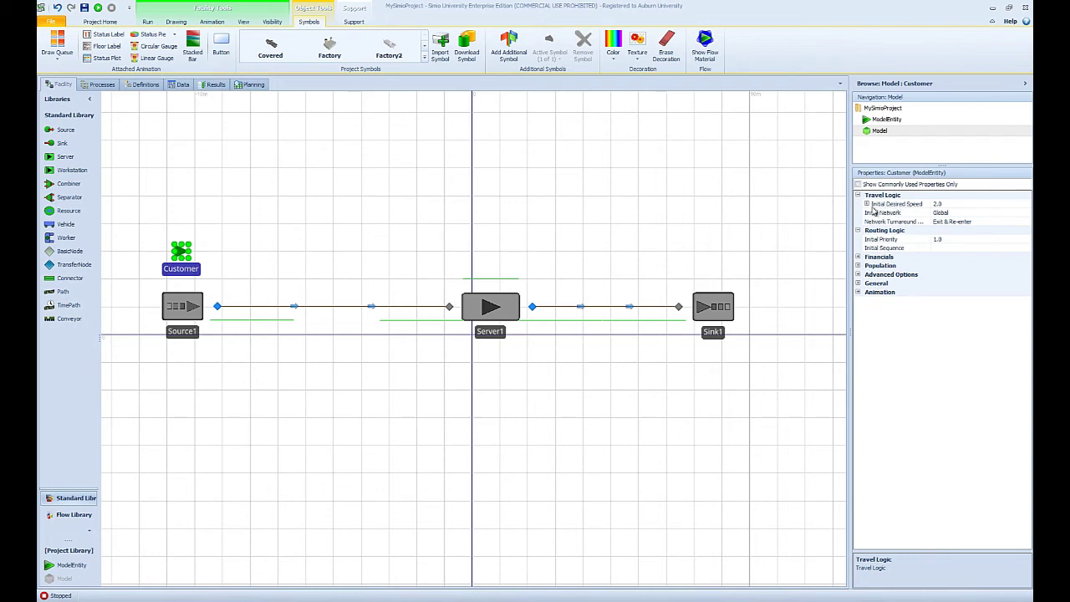
{"action": "left_click", "coordinate": [953, 205]}
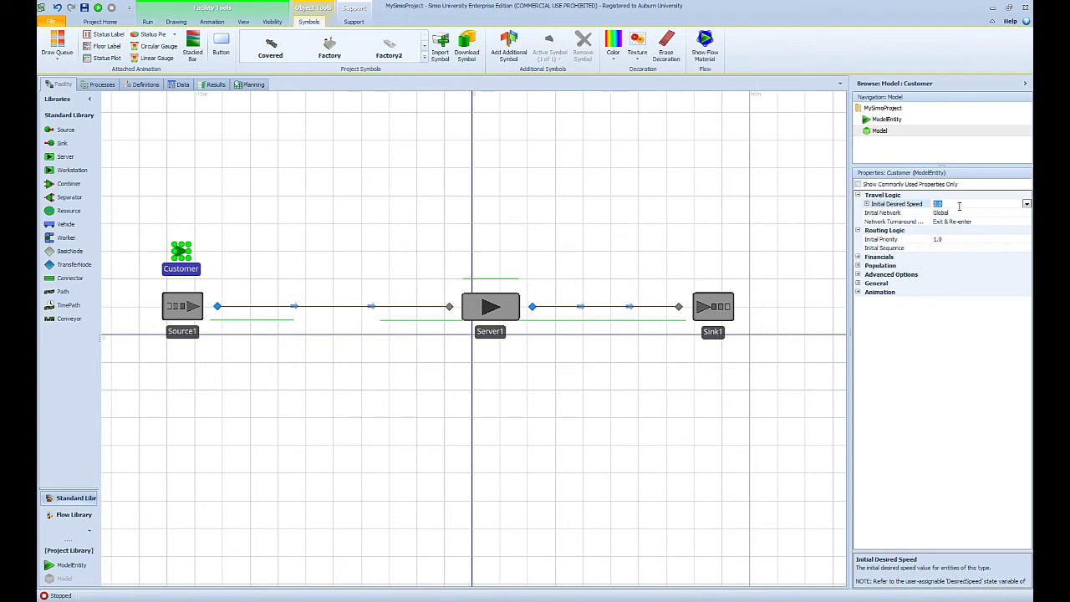
{"action": "key", "text": "Return"}
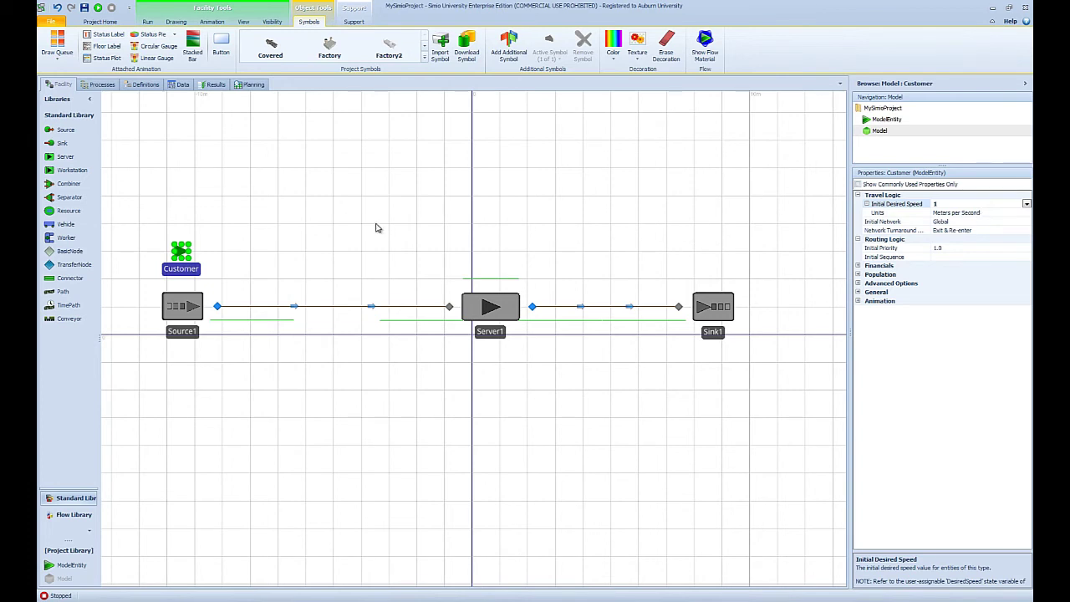
Run the model briefly to watch the customers move through the system, and stop the run
{"action": "left_click", "coordinate": [98, 7]}
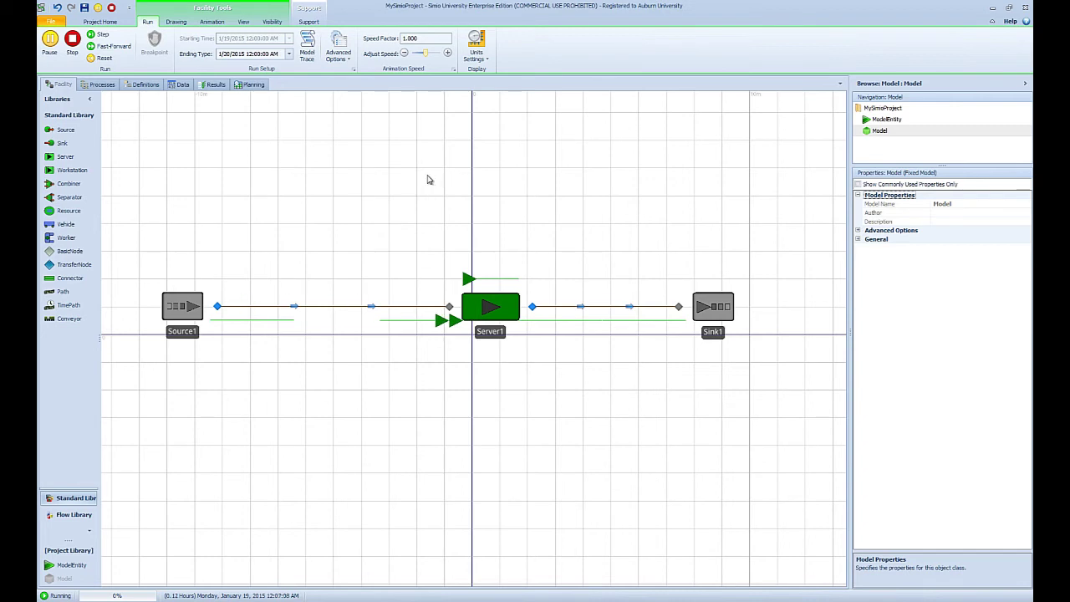
{"action": "left_click", "coordinate": [73, 42]}
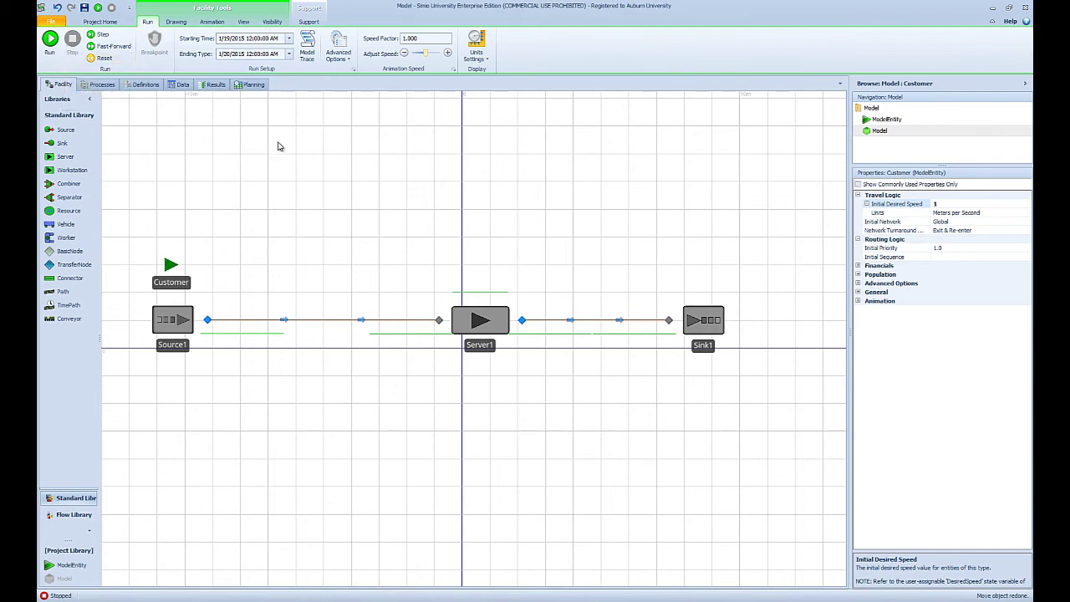
Set the model's starting time to 10:00:00 AM and its ending type to a run length of 12 hours
{"action": "left_click", "coordinate": [289, 38]}
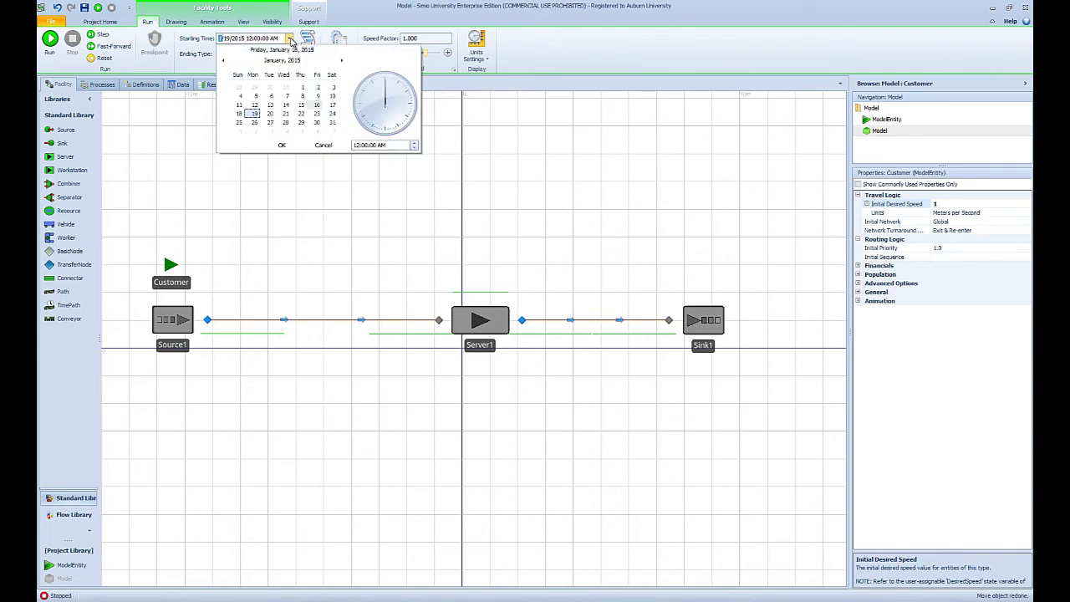
{"action": "left_click", "coordinate": [355, 145]}
{"action": "type", "text": "10"}
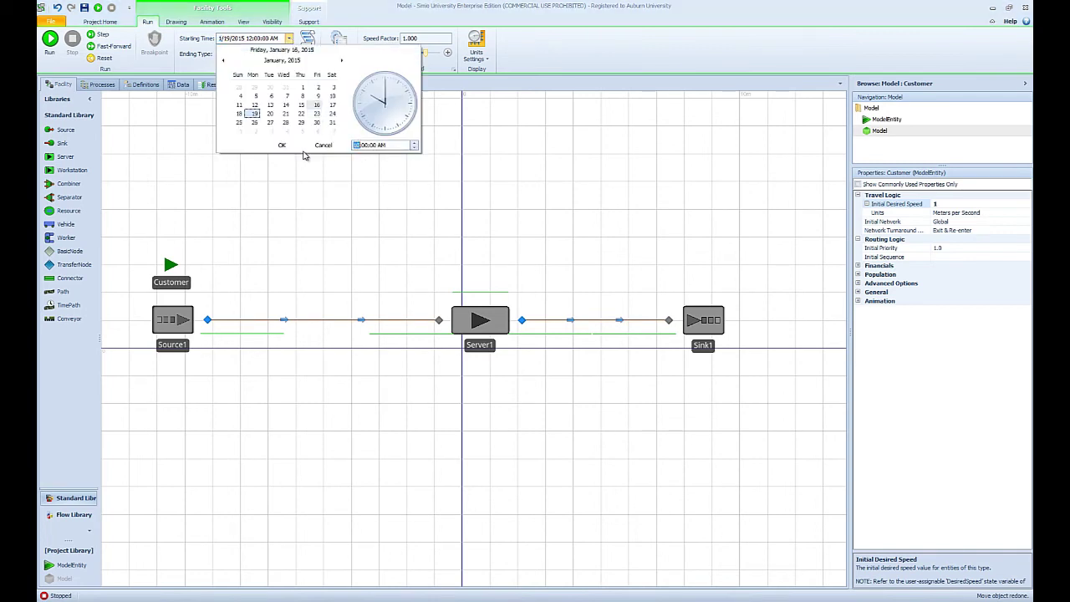
{"action": "left_click", "coordinate": [282, 145]}
{"action": "left_click", "coordinate": [288, 54]}
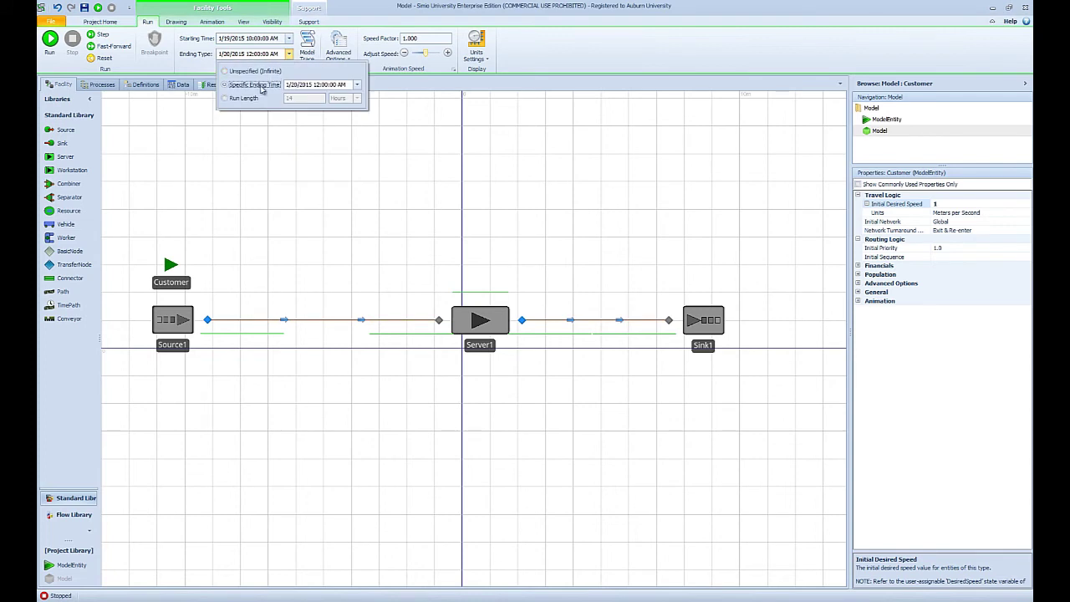
{"action": "left_click", "coordinate": [250, 99]}
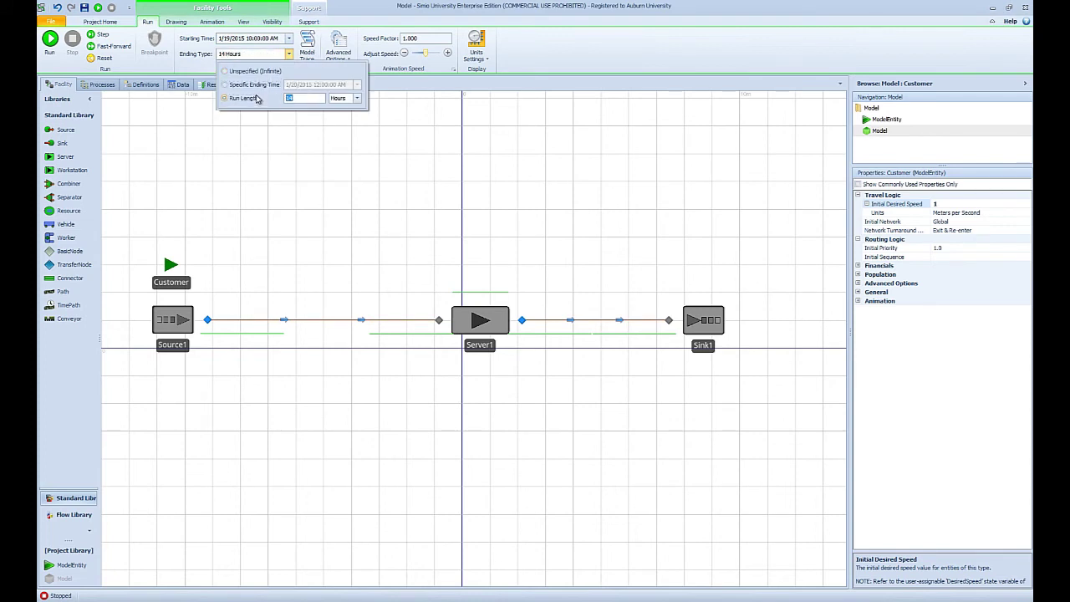
{"action": "type", "text": "12"}
{"action": "left_click", "coordinate": [333, 145]}
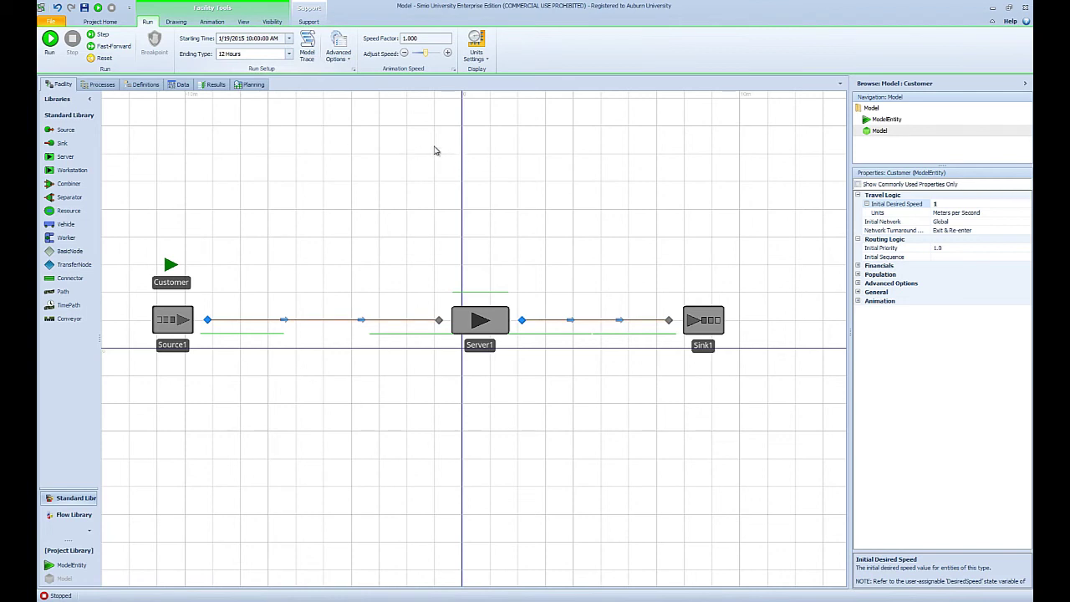
Run the model, fast-forward it to the end of the run, and open the results pivot grid
{"action": "left_click", "coordinate": [49, 40]}
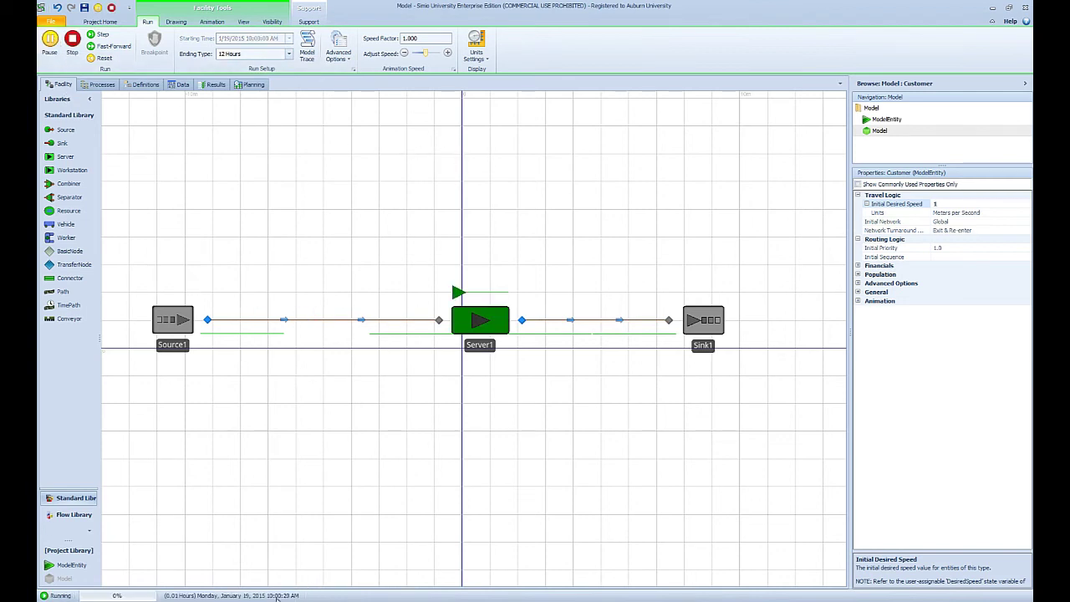
{"action": "left_click", "coordinate": [114, 46]}
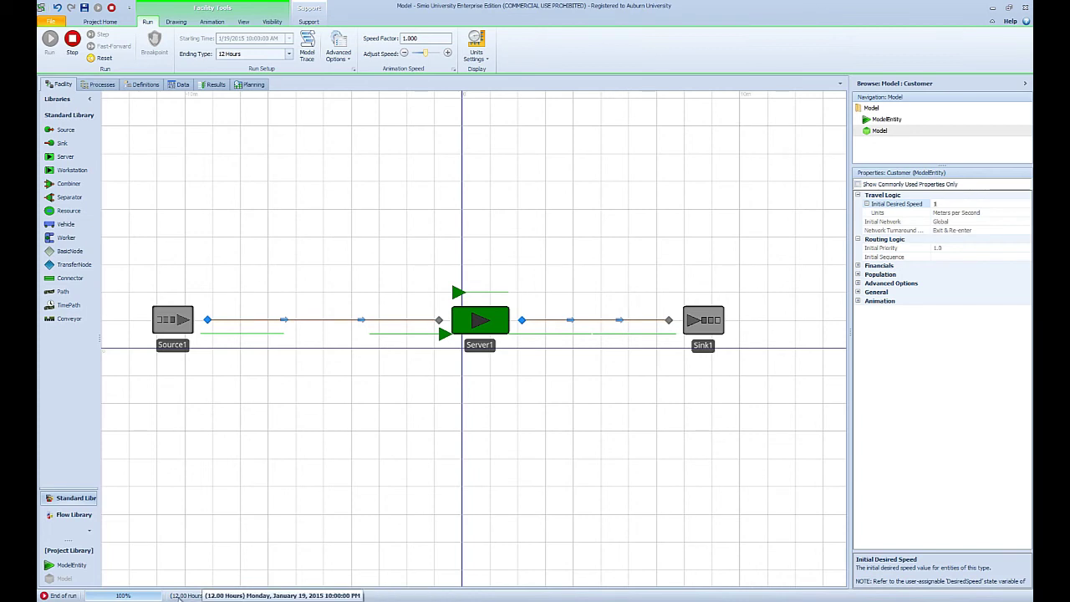
{"action": "left_click", "coordinate": [214, 86]}
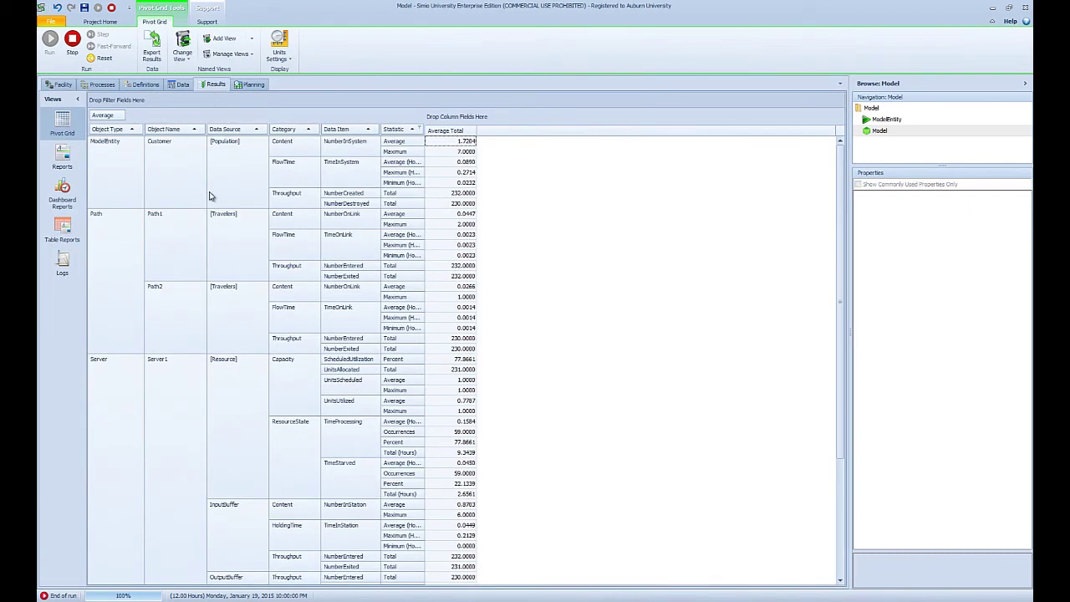
Examine the Customer entity's number-in-system and time-in-system statistics in the results
{"action": "left_click", "coordinate": [108, 179]}
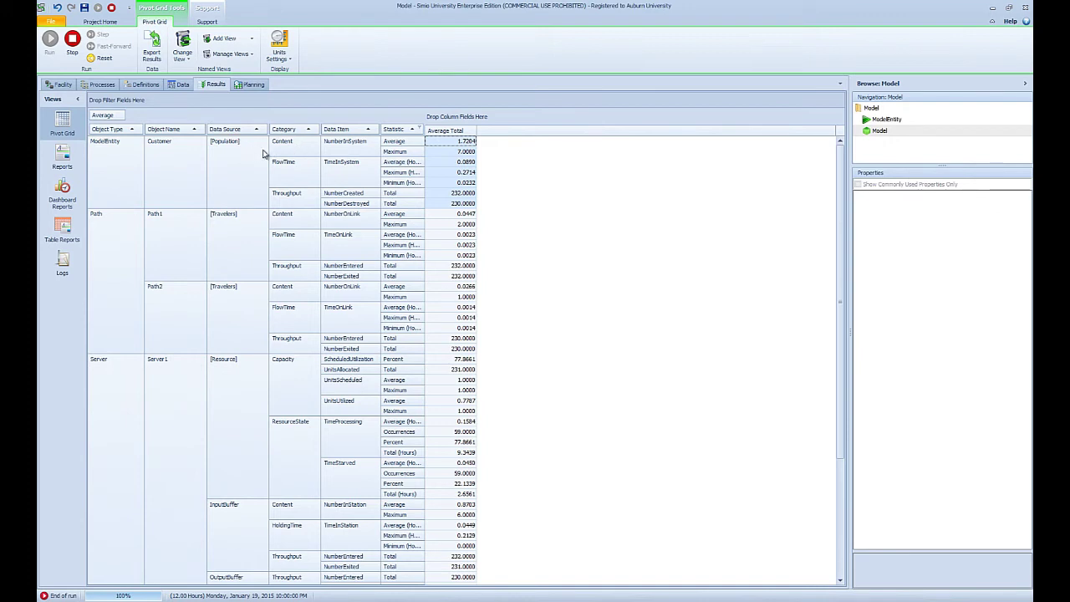
{"action": "left_click", "coordinate": [360, 168]}
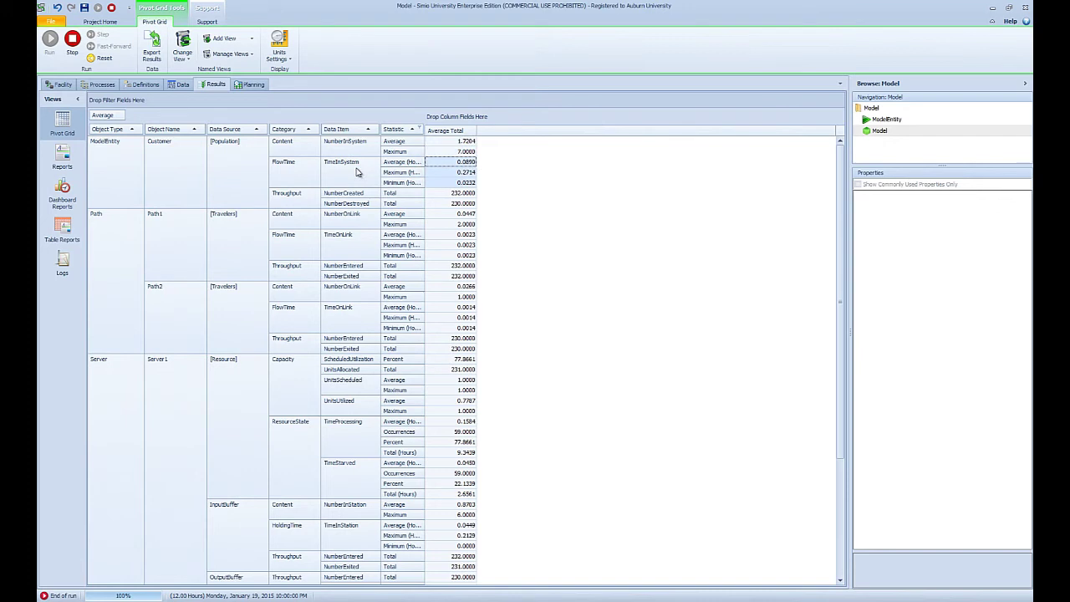
{"action": "left_click", "coordinate": [399, 144]}
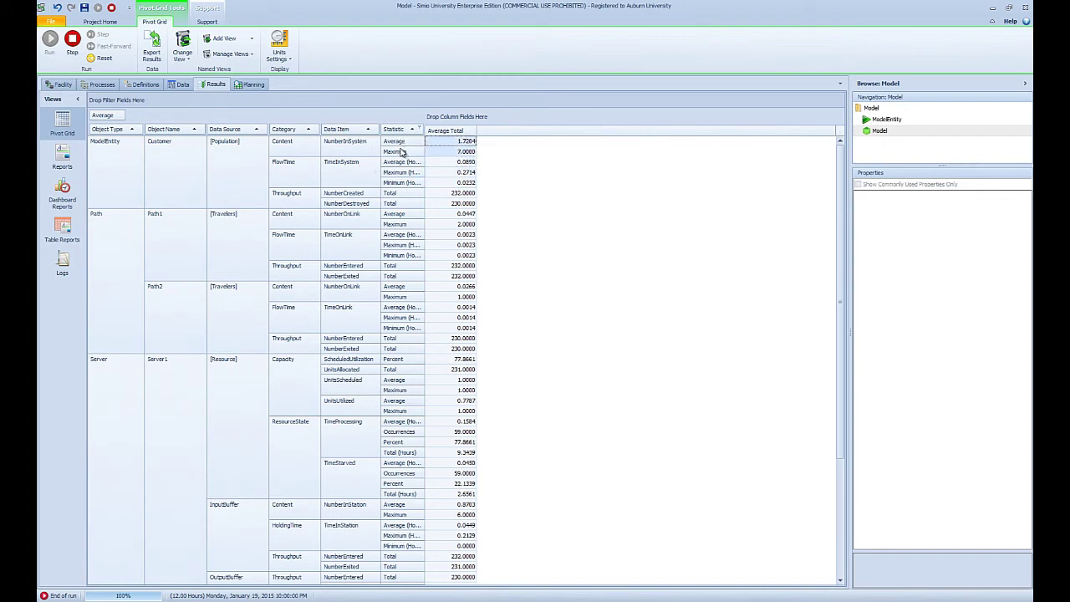
{"action": "left_click", "coordinate": [360, 172]}
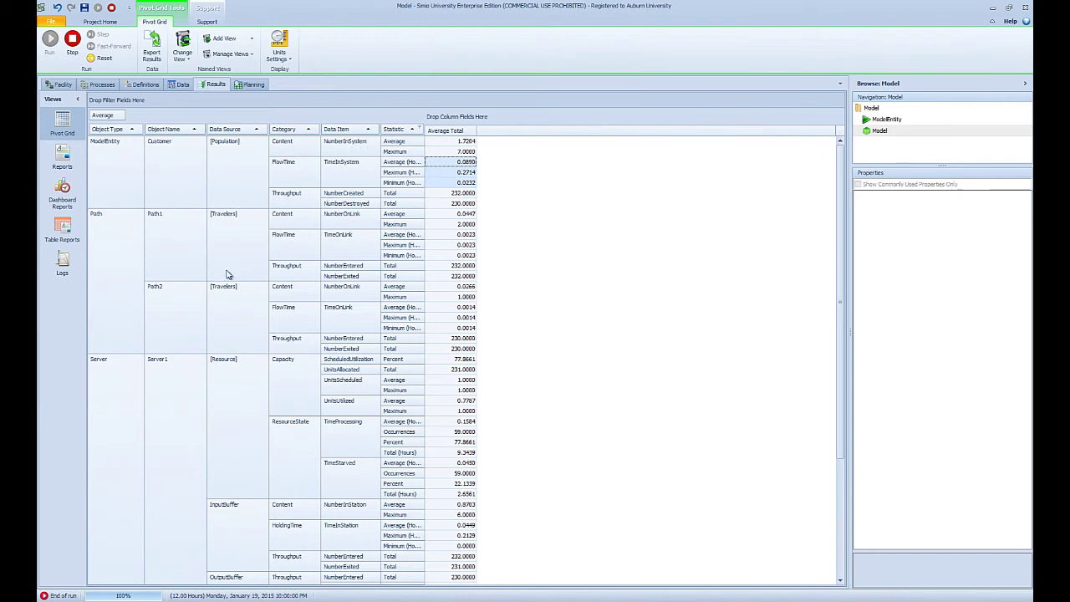
Examine Server1's statistics in the results, covering its resource capacity, processing, output buffer and input buffer
{"action": "left_click", "coordinate": [125, 408]}
{"action": "scroll", "coordinate": [139, 388], "scroll_direction": "down", "scroll_amount": 2}
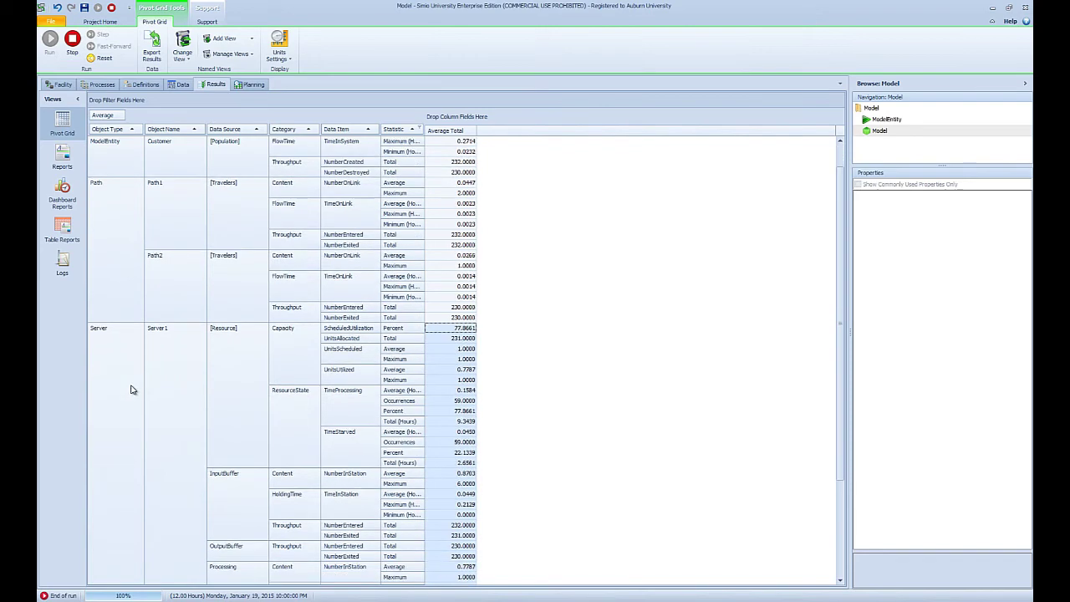
{"action": "scroll", "coordinate": [143, 386], "scroll_direction": "down", "scroll_amount": 2}
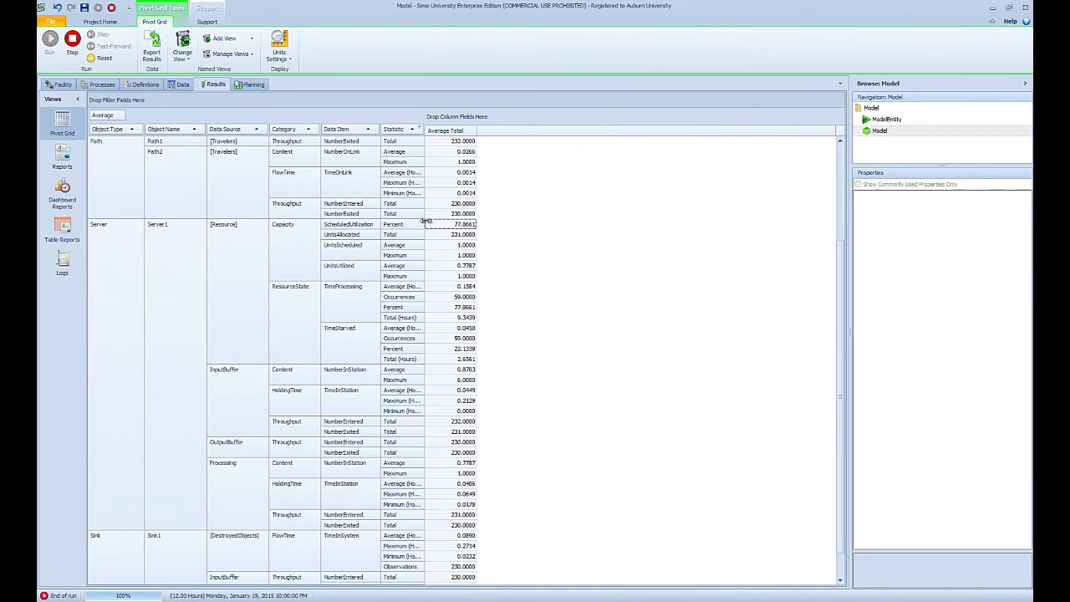
{"action": "scroll", "coordinate": [169, 265], "scroll_direction": "down", "scroll_amount": 1}
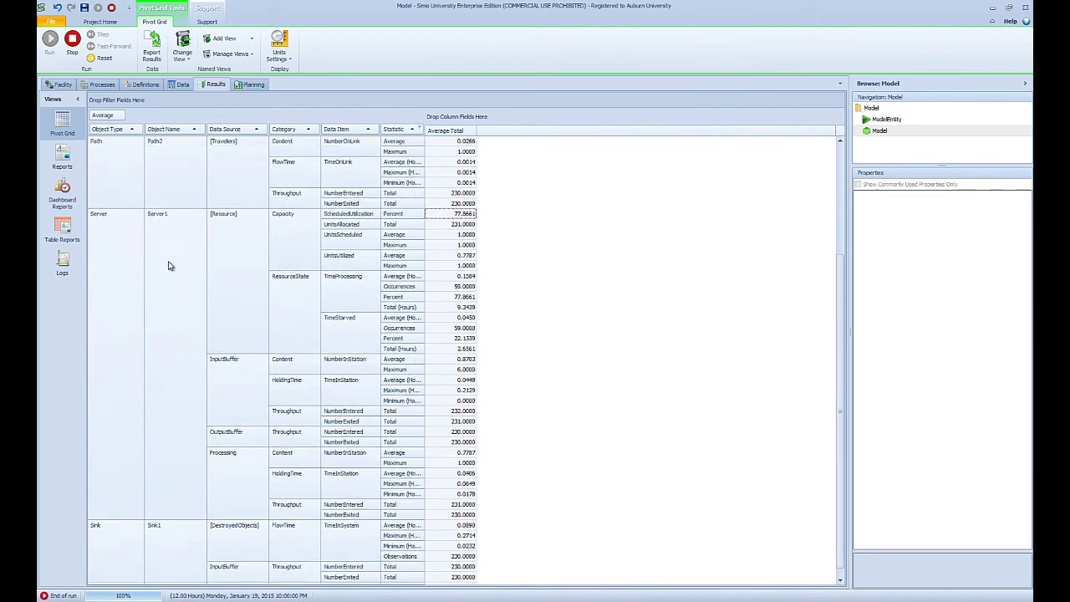
{"action": "scroll", "coordinate": [168, 265], "scroll_direction": "down", "scroll_amount": 1}
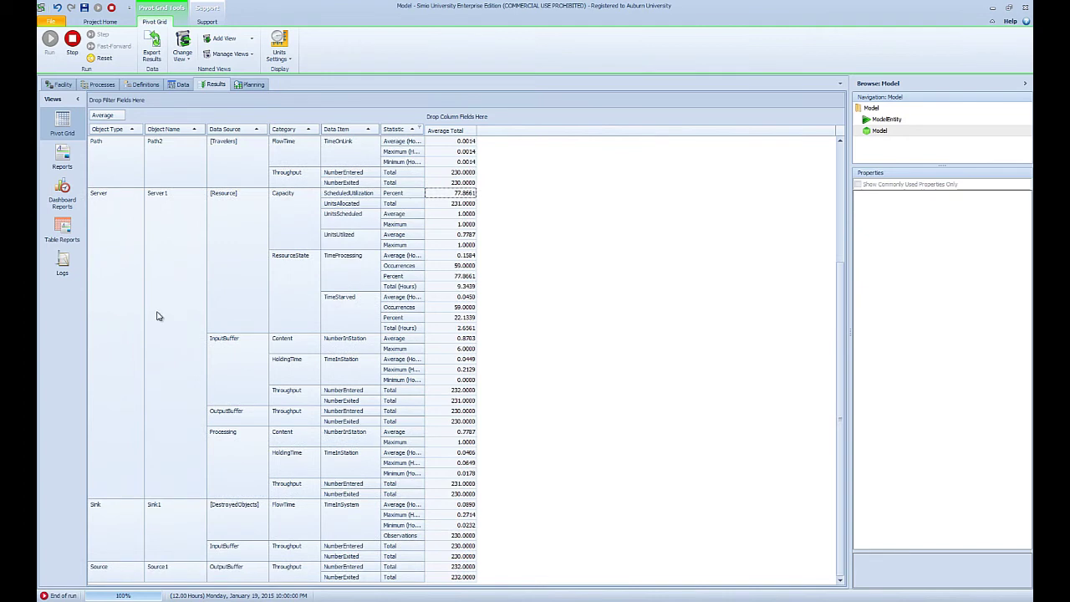
{"action": "left_click", "coordinate": [230, 436]}
{"action": "left_click", "coordinate": [232, 417]}
{"action": "left_click", "coordinate": [233, 395]}
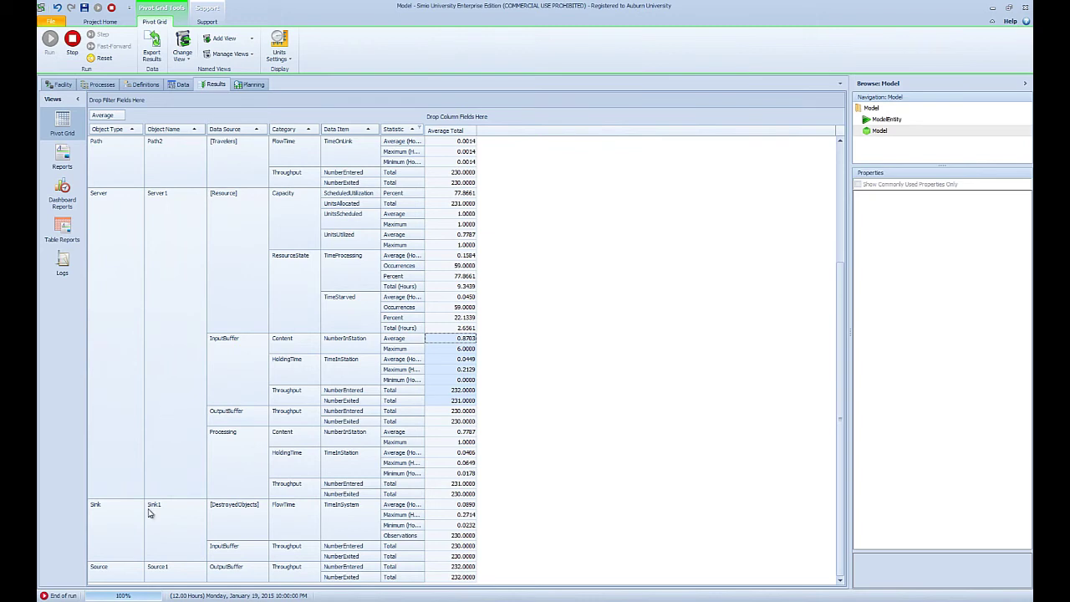
Examine the Sink1 and Source1 statistics in the results, including the number of entities entering the sink
{"action": "left_click", "coordinate": [108, 530]}
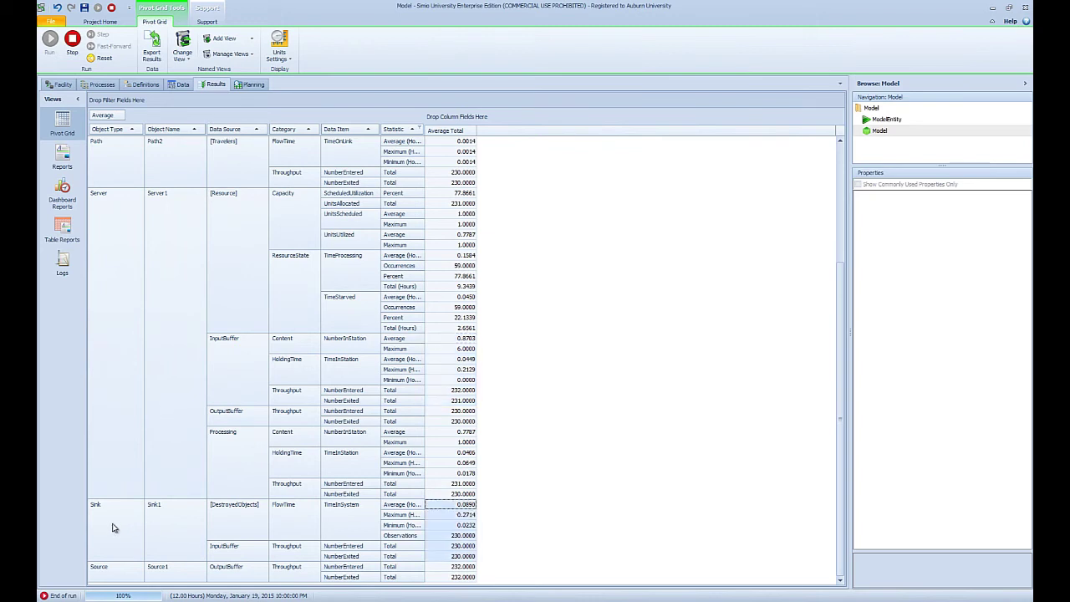
{"action": "left_click", "coordinate": [117, 568]}
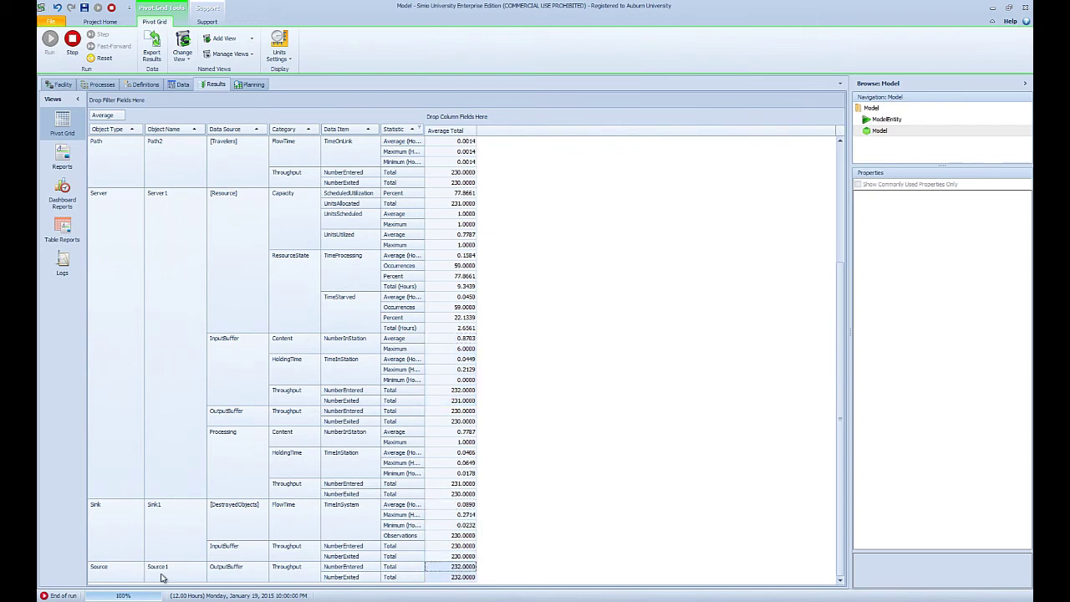
{"action": "left_click", "coordinate": [355, 549]}
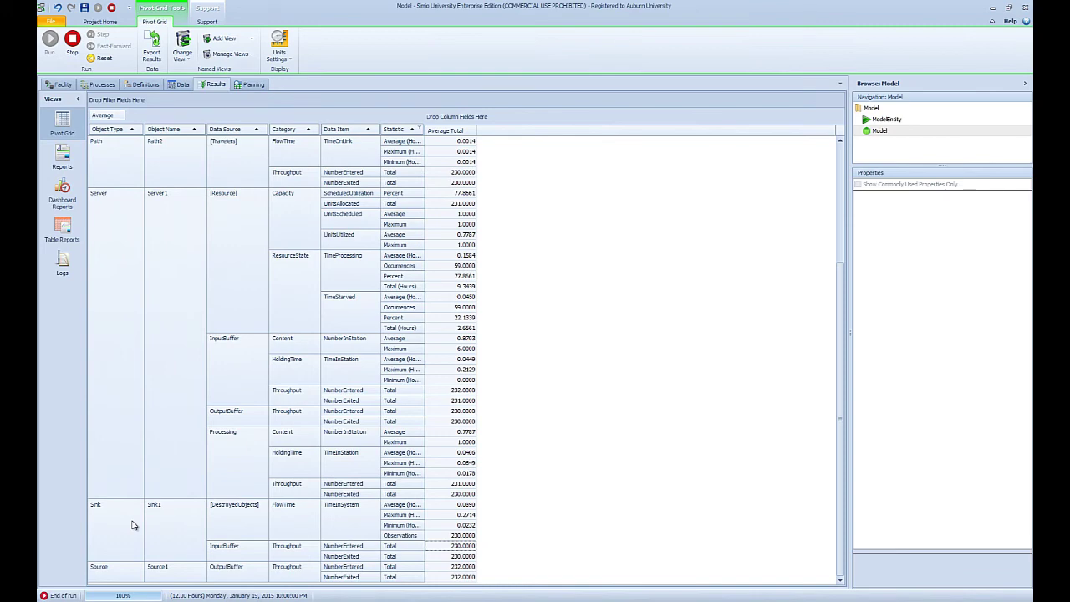
{"action": "scroll", "coordinate": [184, 234], "scroll_direction": "up", "scroll_amount": 4}
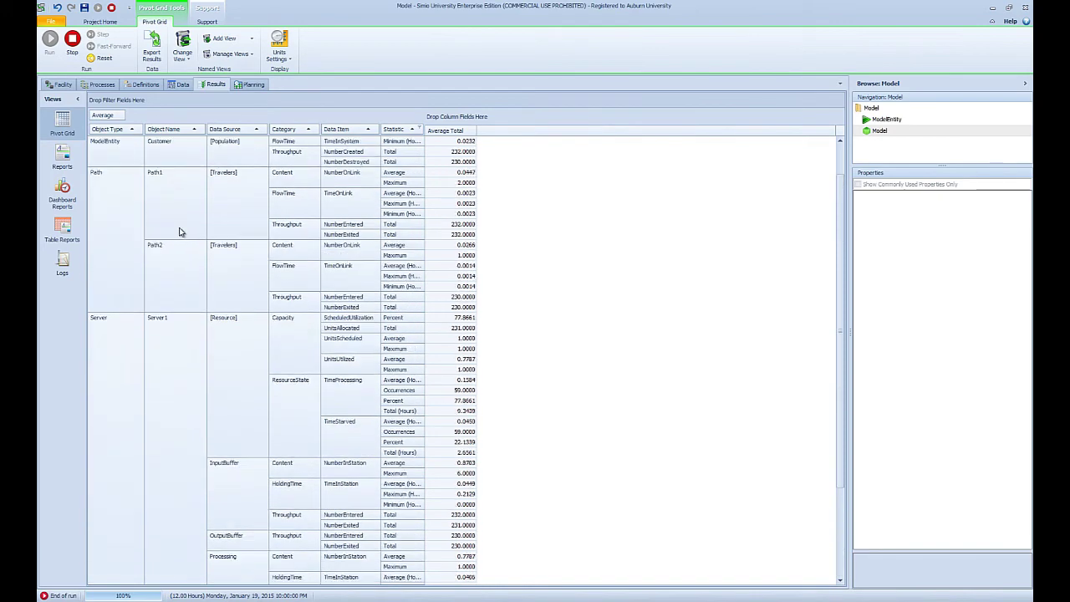
{"action": "scroll", "coordinate": [179, 231], "scroll_direction": "up", "scroll_amount": 1}
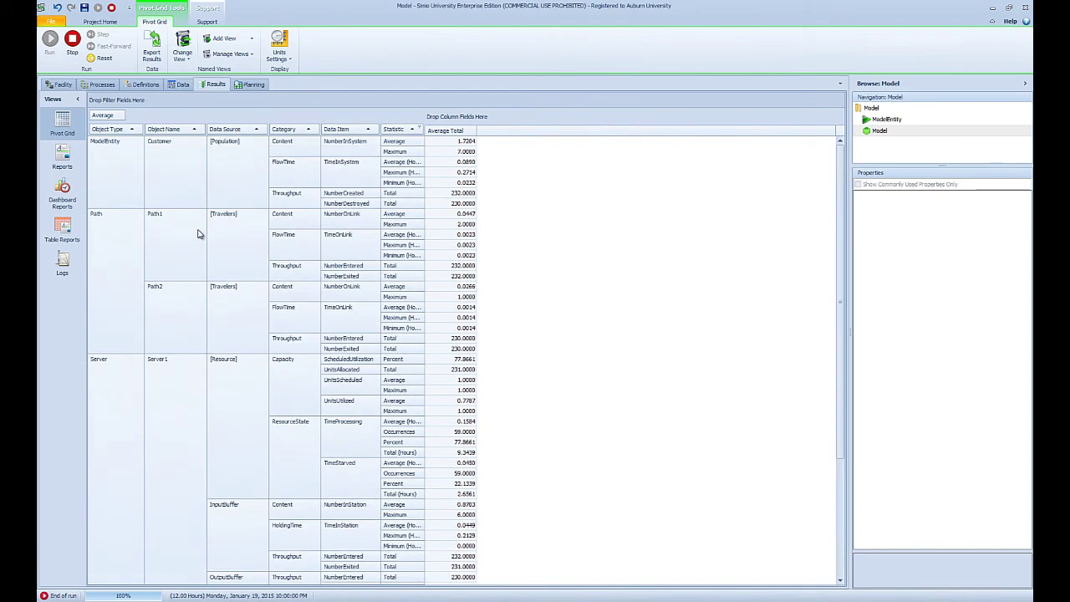
Reset the model, fast-forward a second full run from the facility view, and review its results for comparison
{"action": "left_click", "coordinate": [101, 59]}
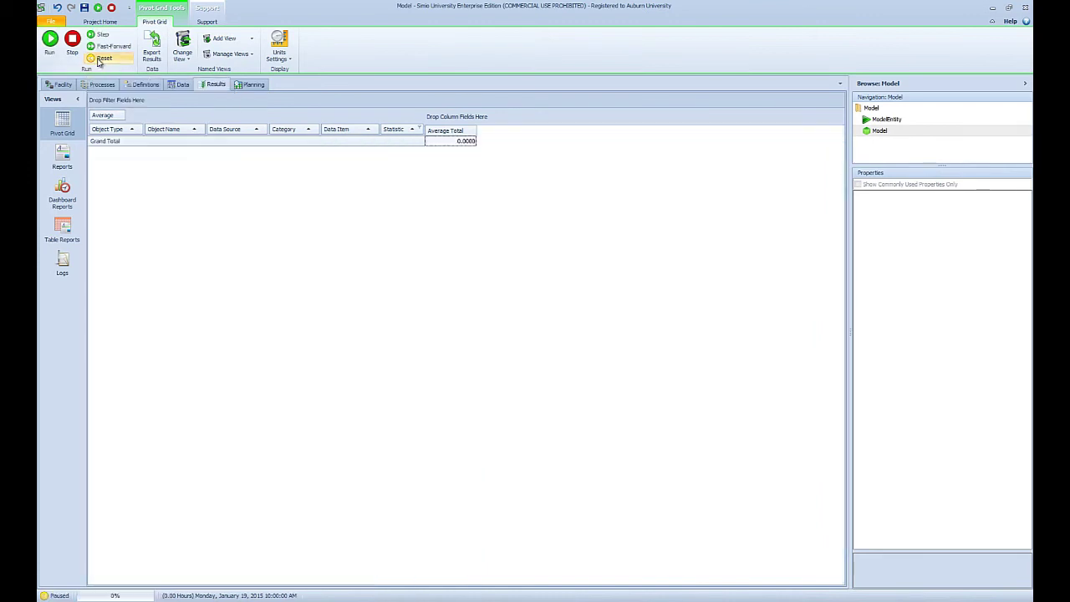
{"action": "left_click", "coordinate": [54, 86]}
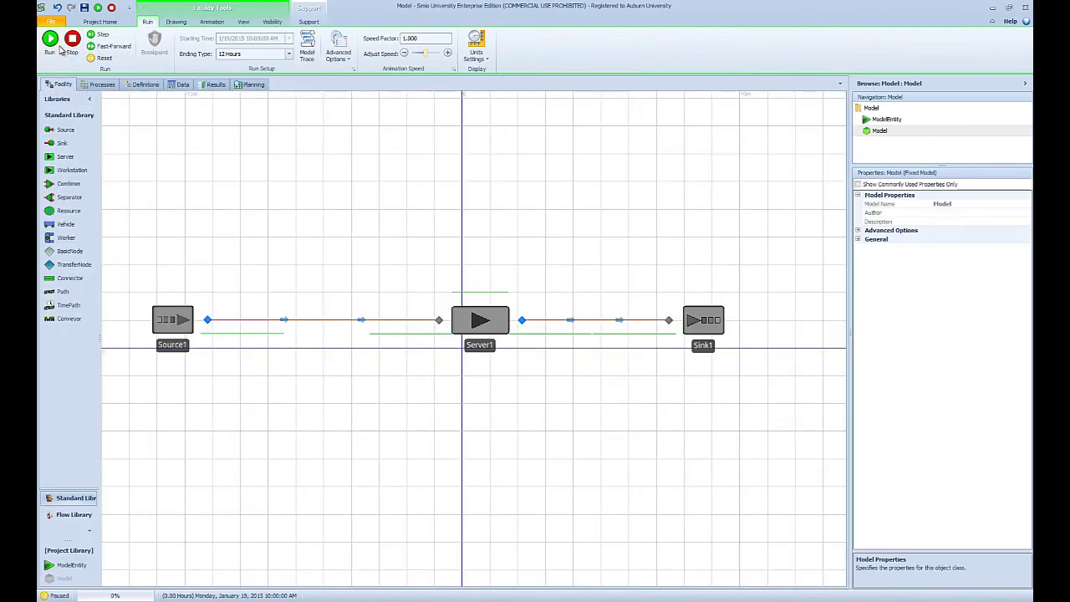
{"action": "left_click", "coordinate": [108, 48]}
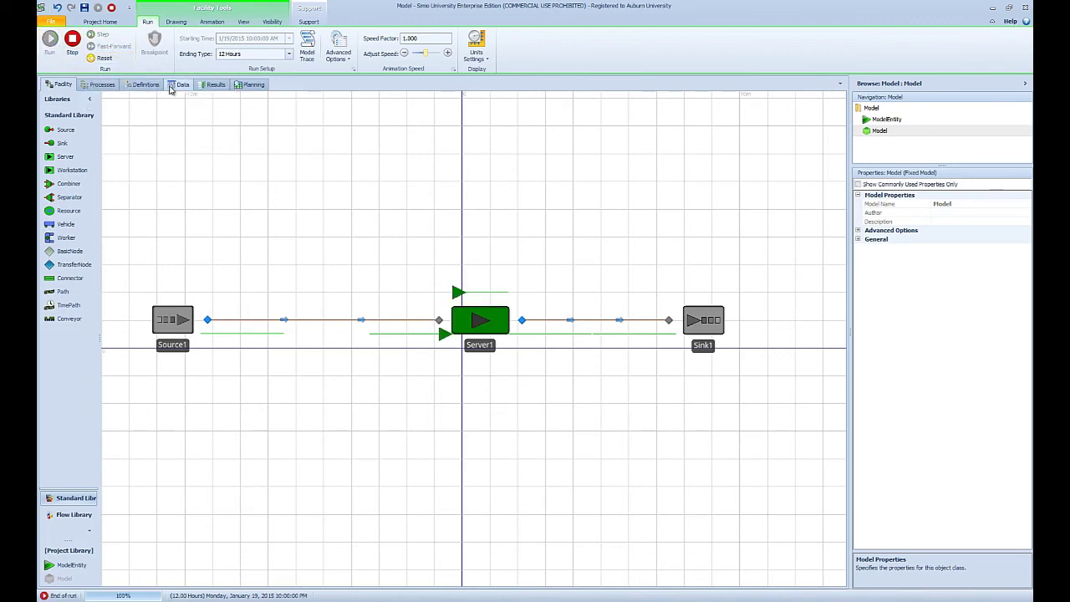
{"action": "left_click", "coordinate": [211, 85]}
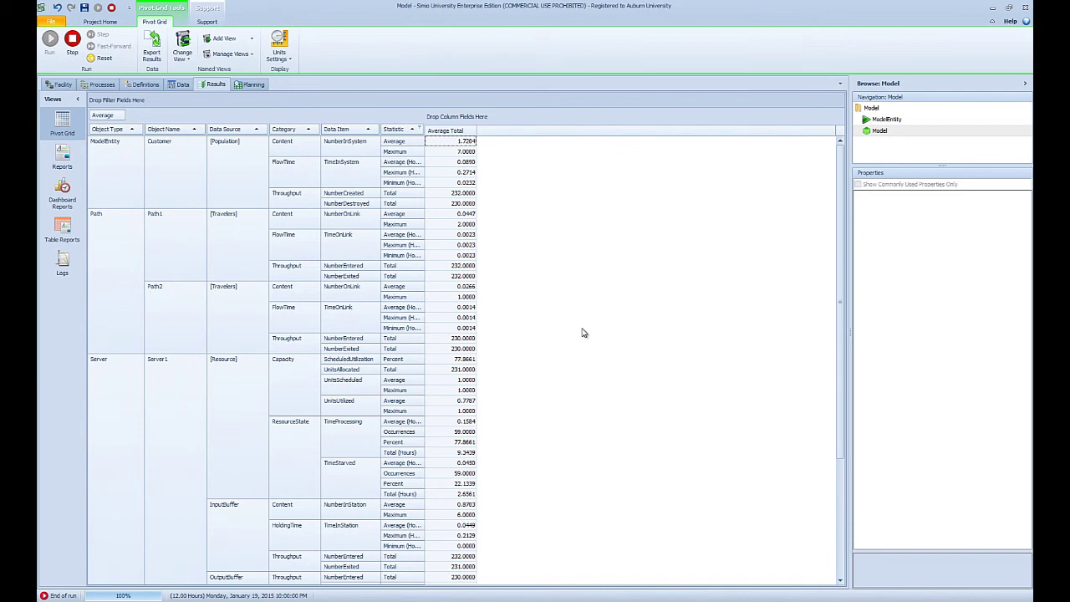
Create a new experiment for the model and set Scenario1's required replications to 200
{"action": "left_click", "coordinate": [58, 84]}
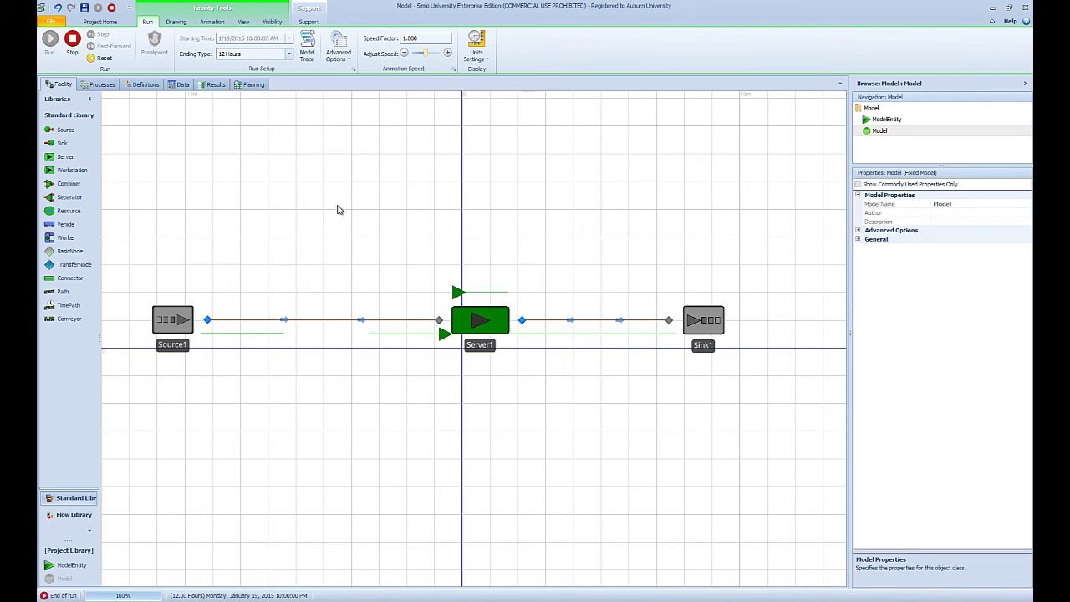
{"action": "left_click", "coordinate": [98, 23]}
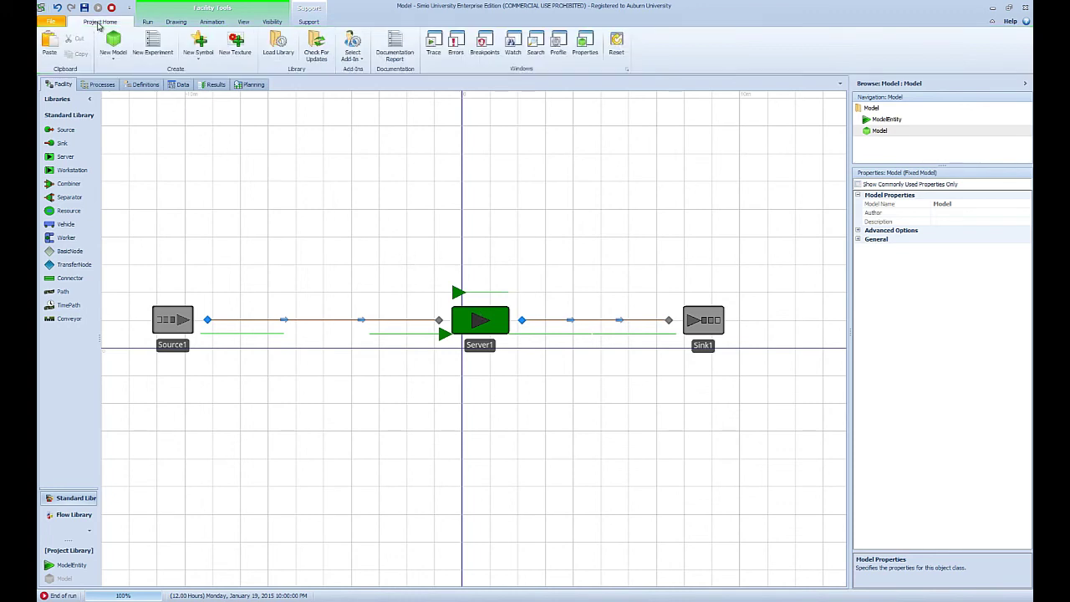
{"action": "left_click", "coordinate": [163, 51]}
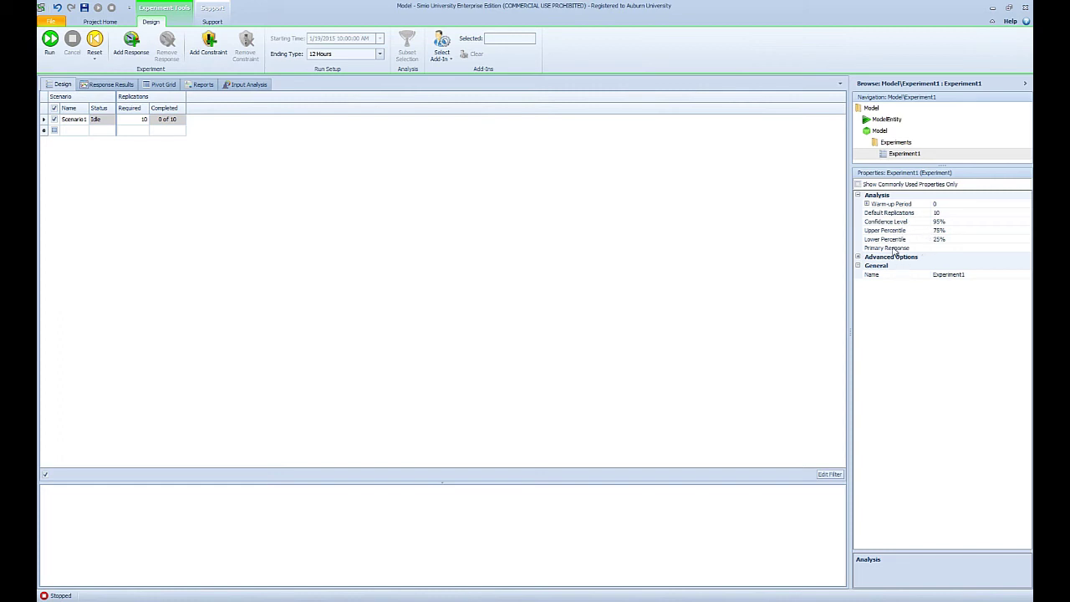
{"action": "left_click", "coordinate": [139, 119]}
{"action": "key", "text": "Return"}
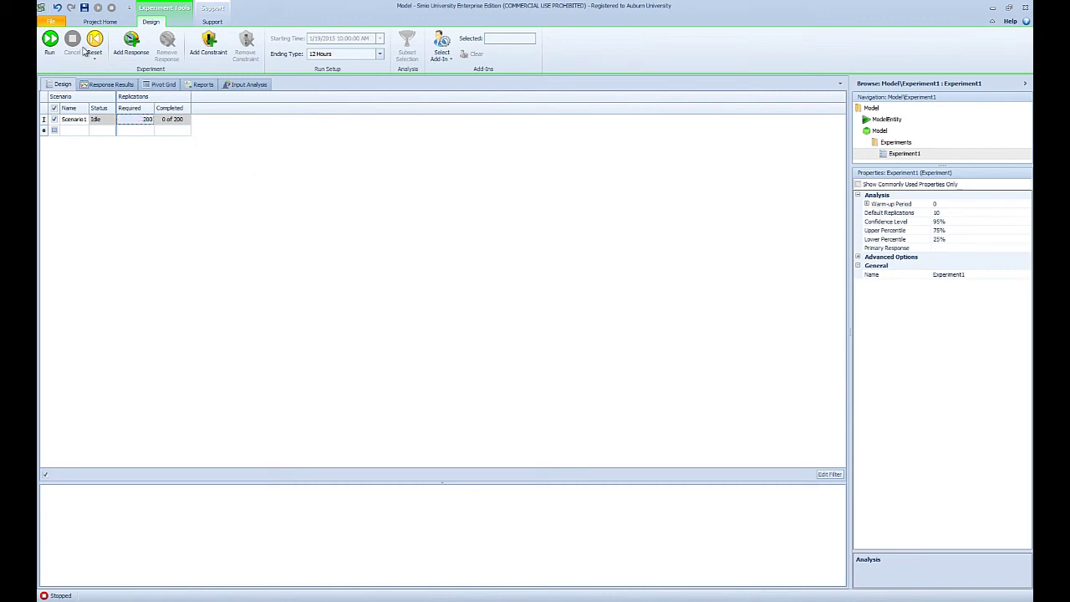
Run the 200-replication experiment and review its Scenario1 statistics in the pivot grid
{"action": "left_click", "coordinate": [49, 40]}
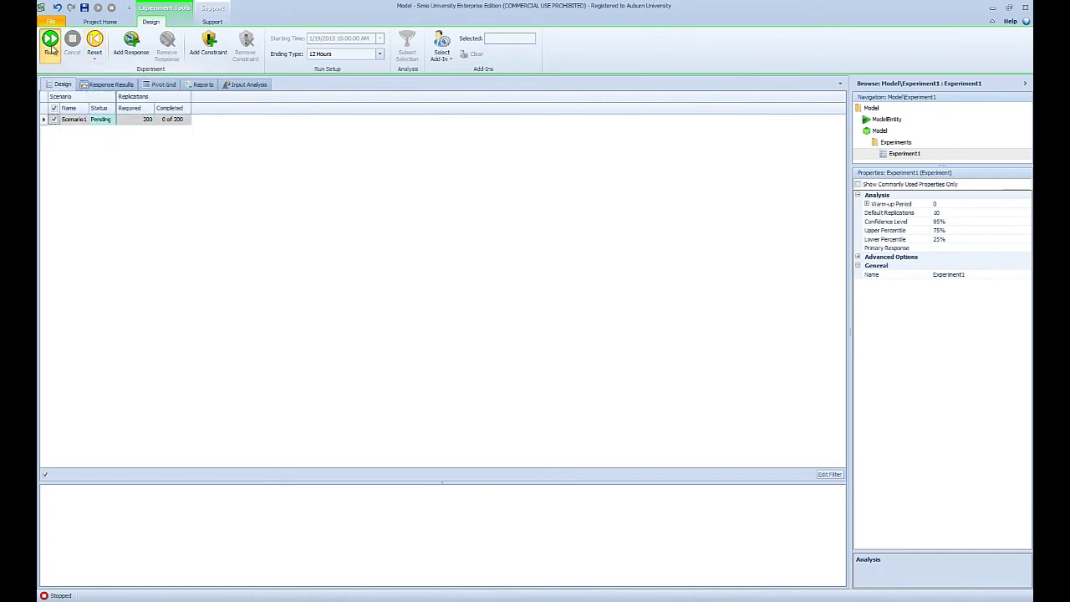
{"action": "left_click", "coordinate": [162, 85]}
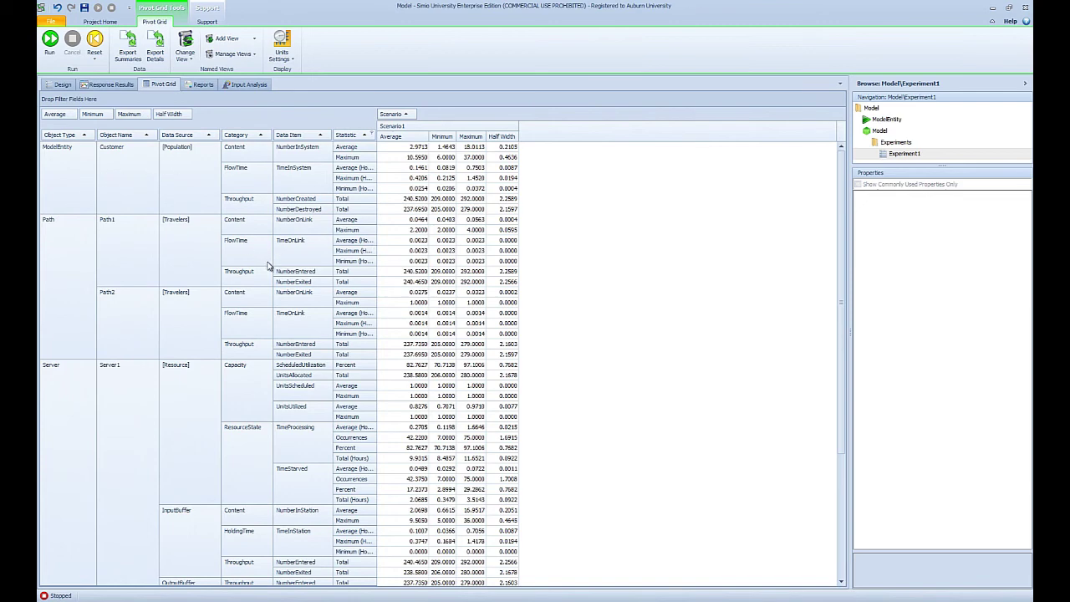
{"action": "scroll", "coordinate": [217, 267], "scroll_direction": "down", "scroll_amount": 5}
{"action": "scroll", "coordinate": [224, 270], "scroll_direction": "up", "scroll_amount": 5}
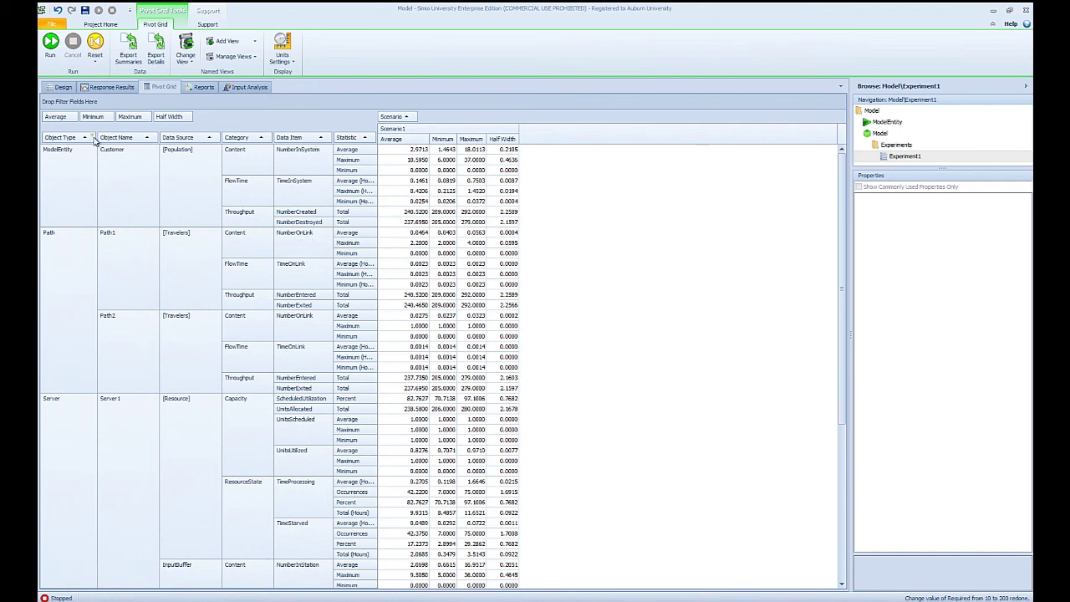
Filter the experiment pivot grid's Object Type to show only ModelEntity and Server
{"action": "left_click", "coordinate": [92, 139]}
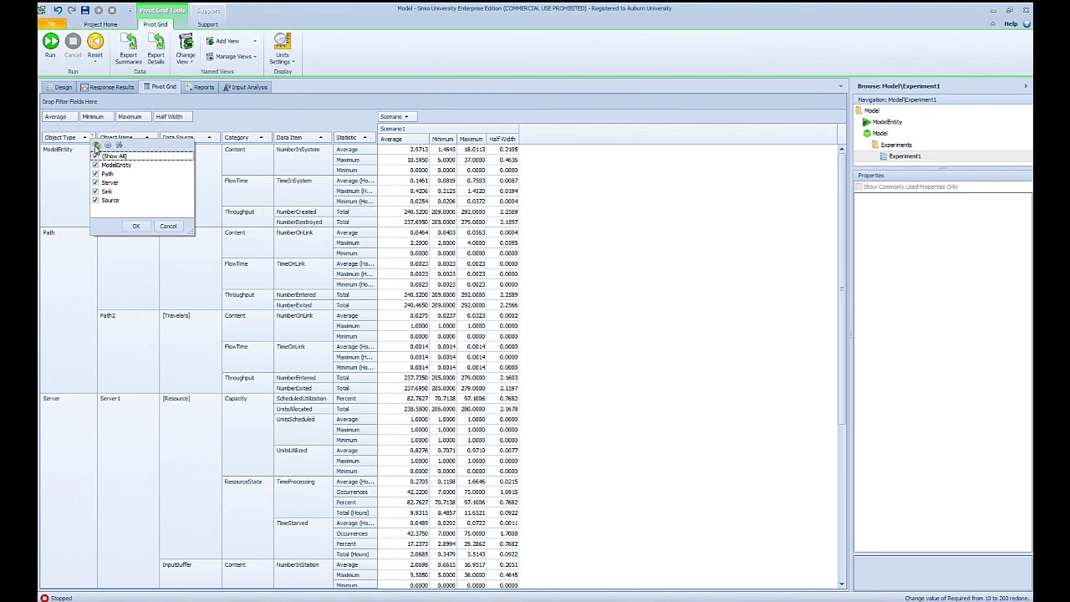
{"action": "left_click", "coordinate": [97, 165]}
{"action": "left_click", "coordinate": [97, 182]}
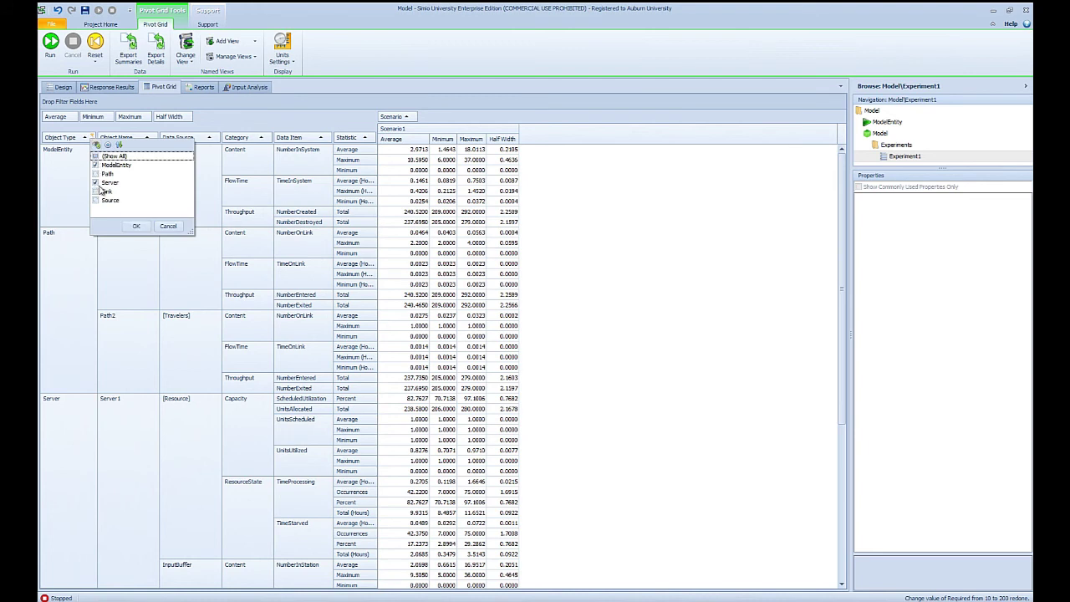
{"action": "left_click", "coordinate": [131, 226]}
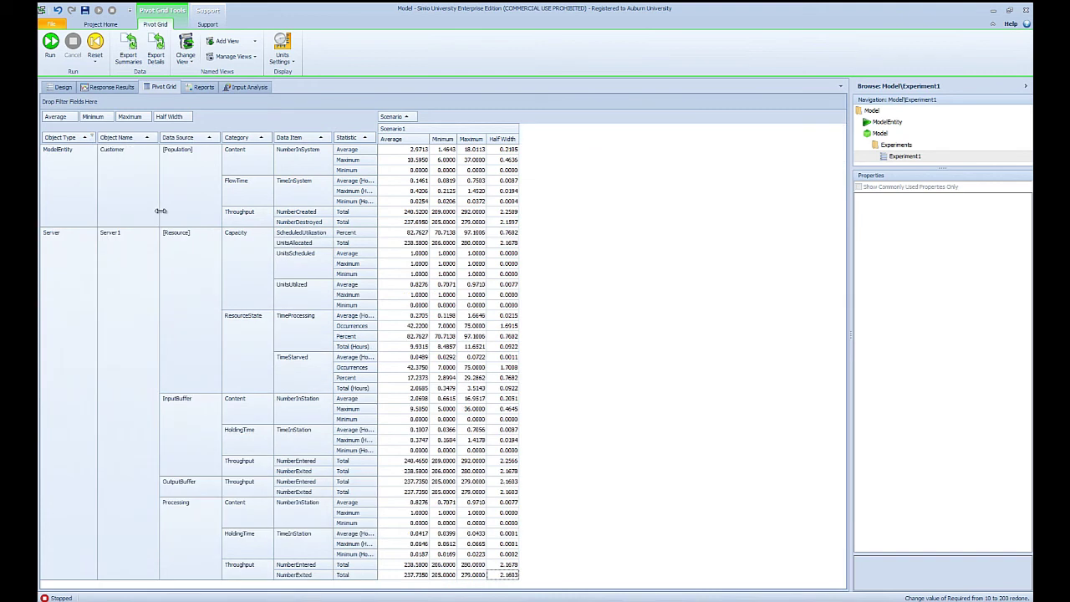
Filter the pivot grid's Data Source to show only [Population] and [Resource]
{"action": "left_click", "coordinate": [215, 137]}
{"action": "left_click", "coordinate": [219, 156]}
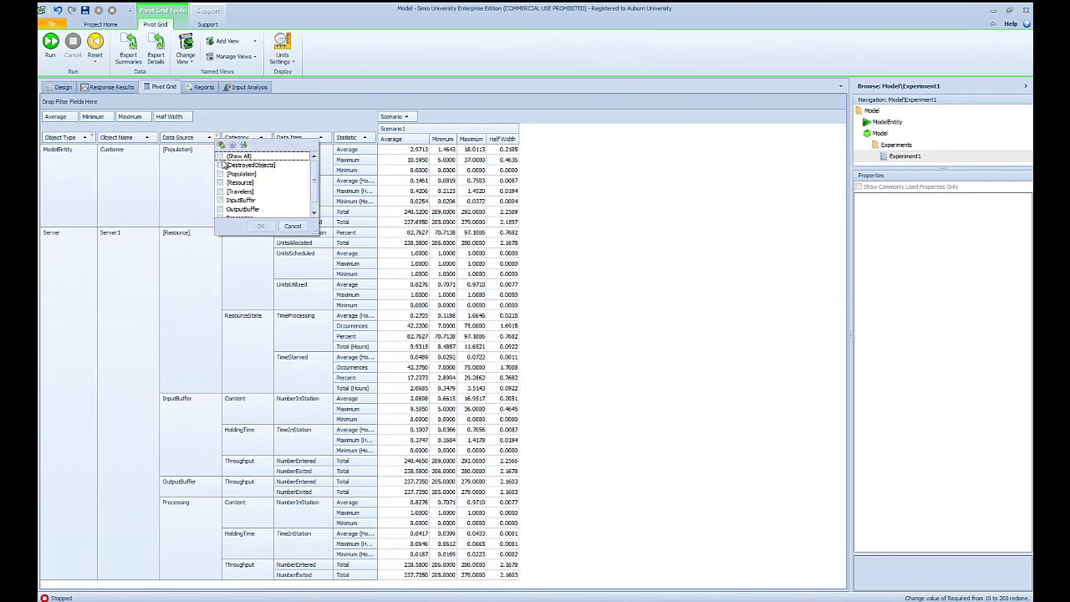
{"action": "left_click", "coordinate": [220, 173]}
{"action": "left_click", "coordinate": [220, 182]}
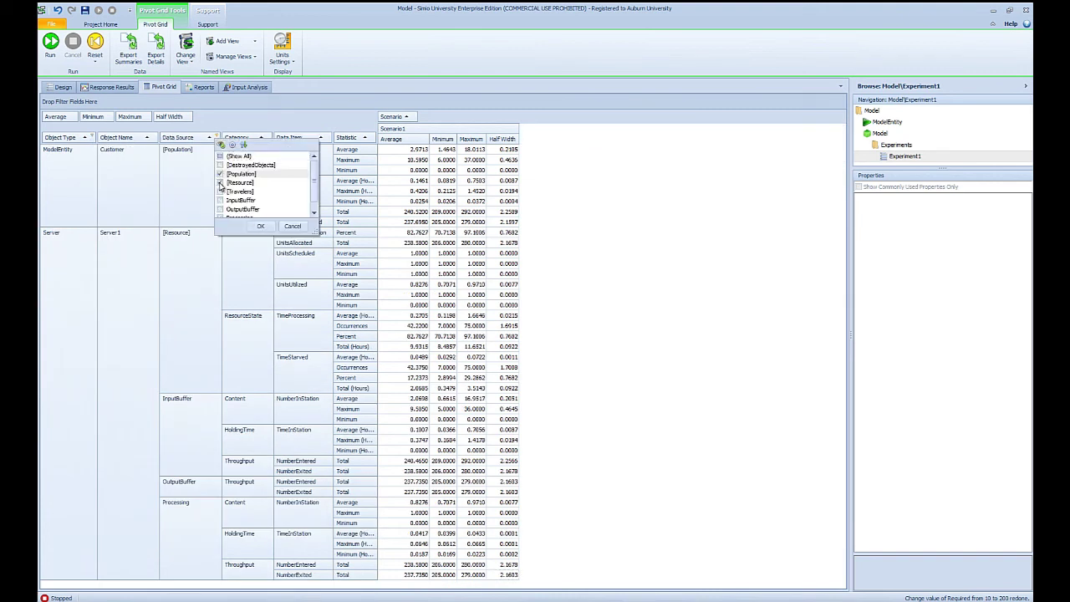
{"action": "left_click", "coordinate": [260, 226]}
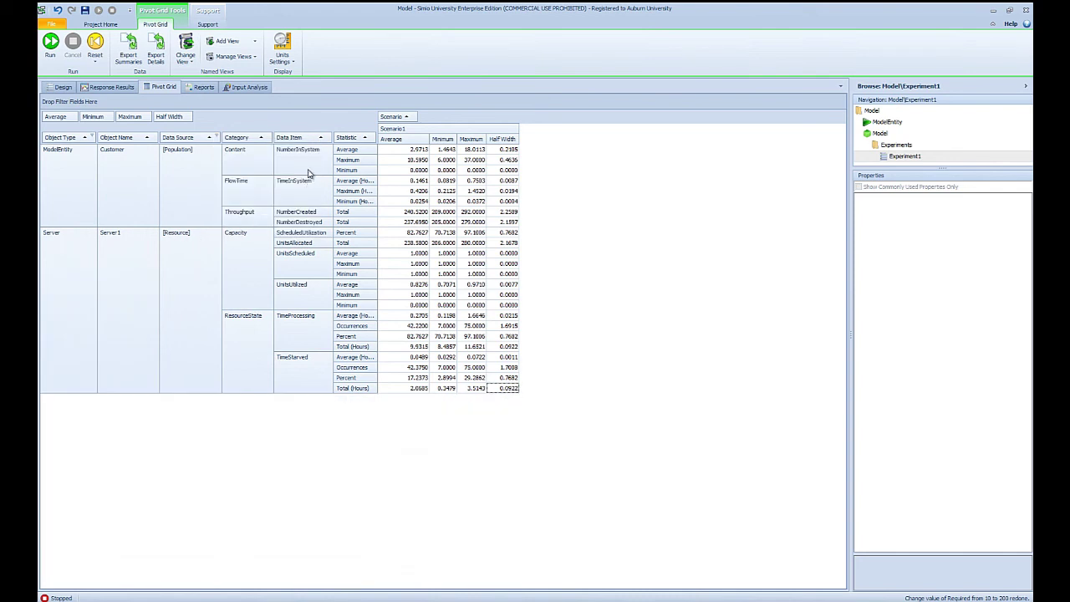
Exclude ResourceState and Throughput from the pivot grid's Category filter
{"action": "left_click", "coordinate": [270, 138]}
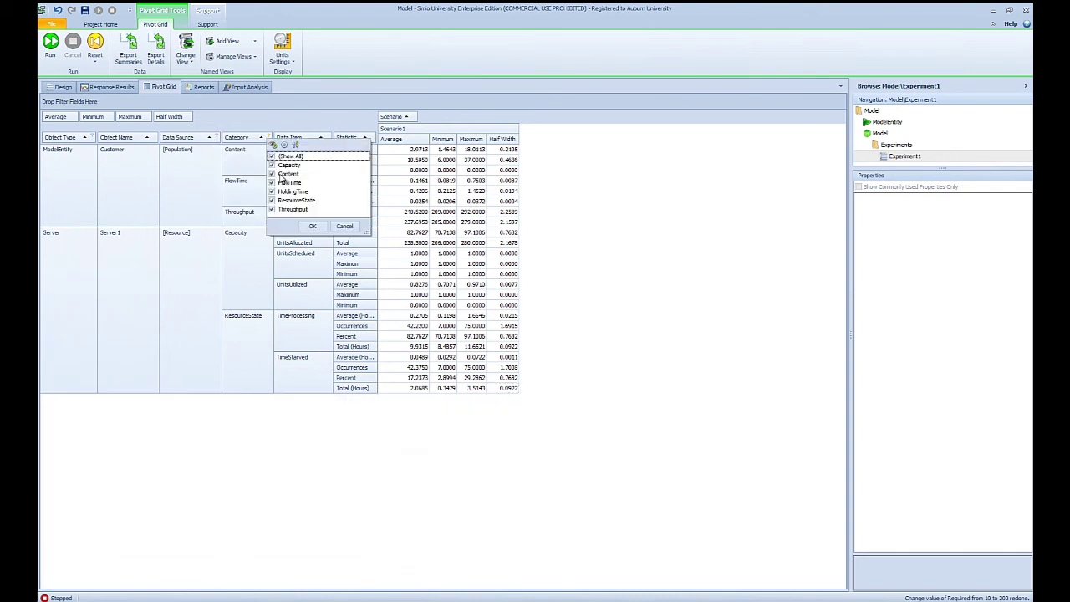
{"action": "left_click", "coordinate": [272, 201]}
{"action": "left_click", "coordinate": [272, 209]}
{"action": "left_click", "coordinate": [312, 225]}
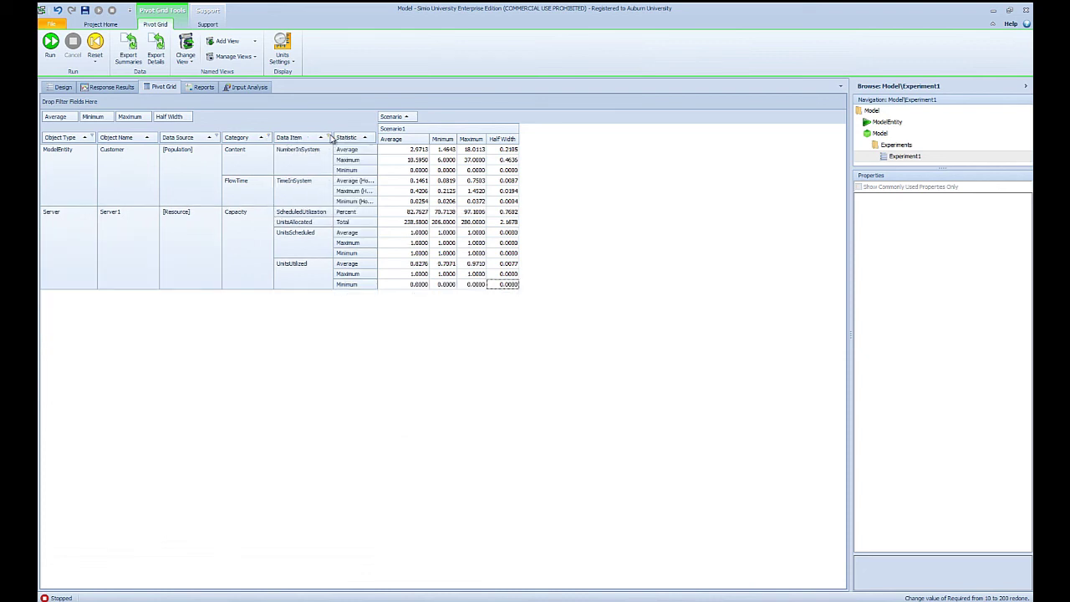
Filter the pivot grid's Data Item to show only NumberInSystem, TimeInSystem and ScheduledUtilization
{"action": "left_click", "coordinate": [329, 137]}
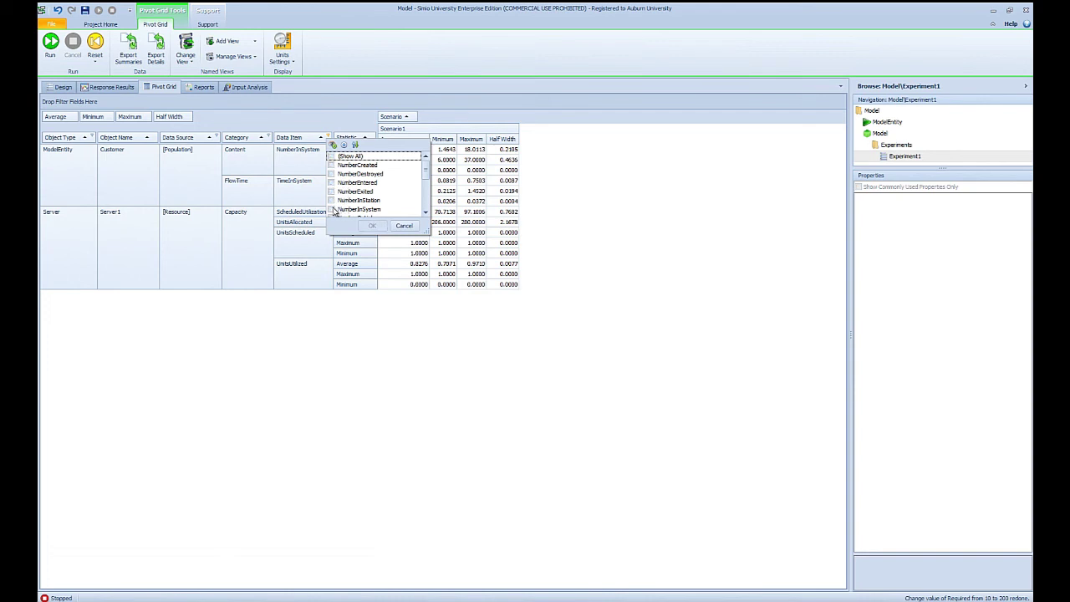
{"action": "left_click", "coordinate": [333, 210]}
{"action": "scroll", "coordinate": [345, 207], "scroll_direction": "down", "scroll_amount": 3}
{"action": "left_click", "coordinate": [332, 192]}
{"action": "scroll", "coordinate": [353, 196], "scroll_direction": "down", "scroll_amount": 1}
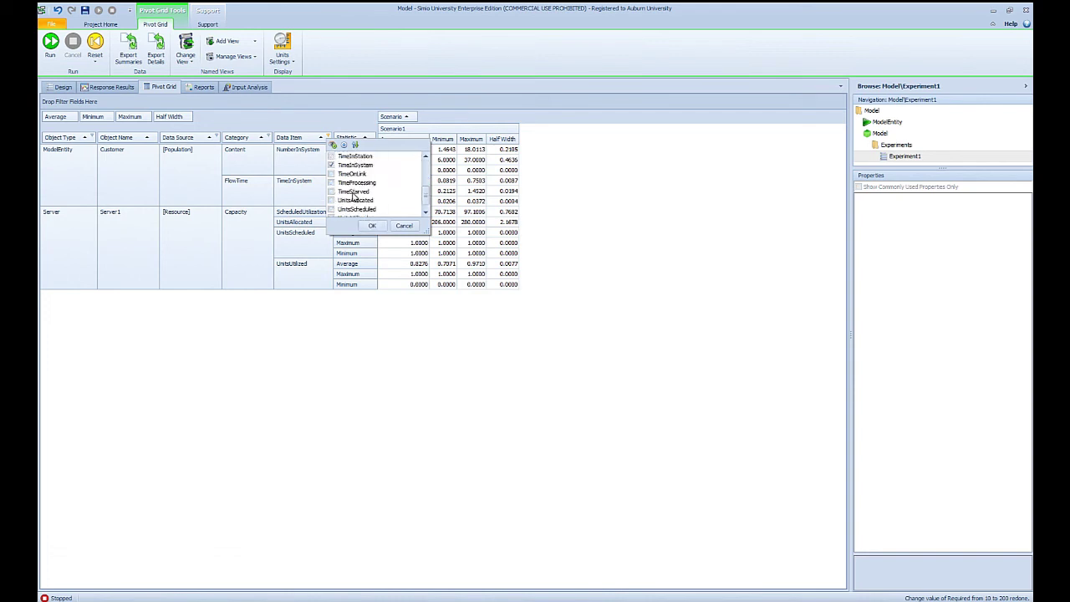
{"action": "scroll", "coordinate": [351, 194], "scroll_direction": "up", "scroll_amount": 2}
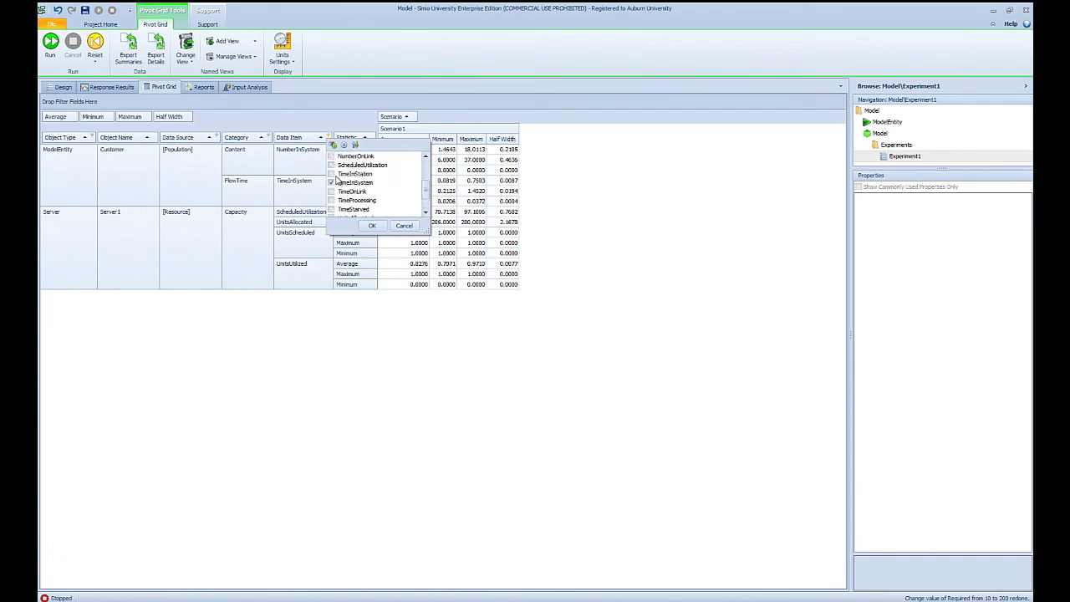
{"action": "left_click", "coordinate": [331, 164]}
{"action": "left_click", "coordinate": [372, 226]}
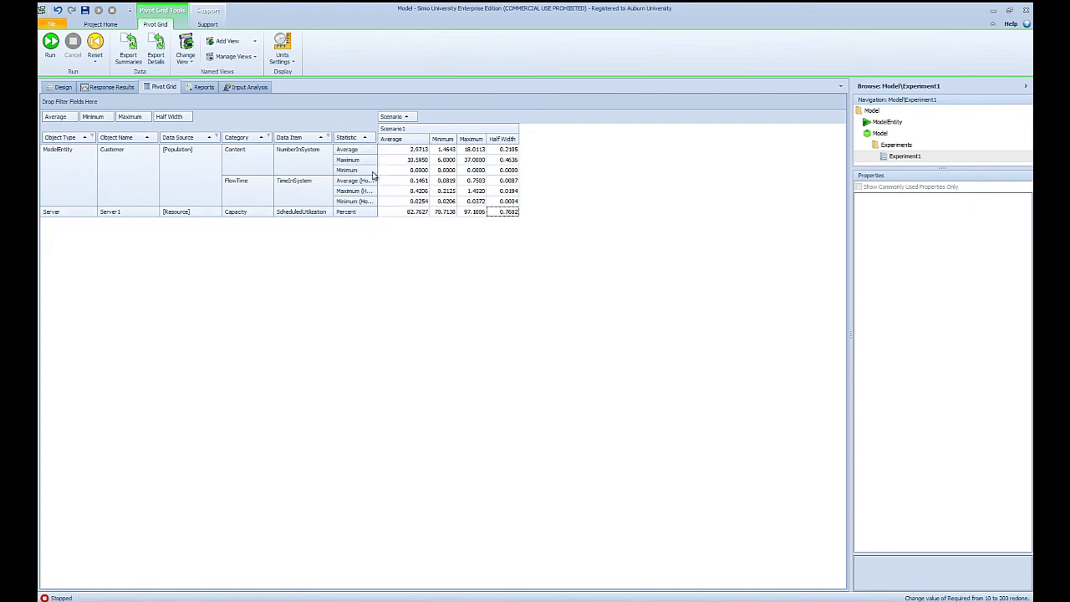
Filter the pivot grid's Statistic to show only Average, Average (Hours), Maximum, Maximum (Hours) and Percent
{"action": "left_click", "coordinate": [374, 138]}
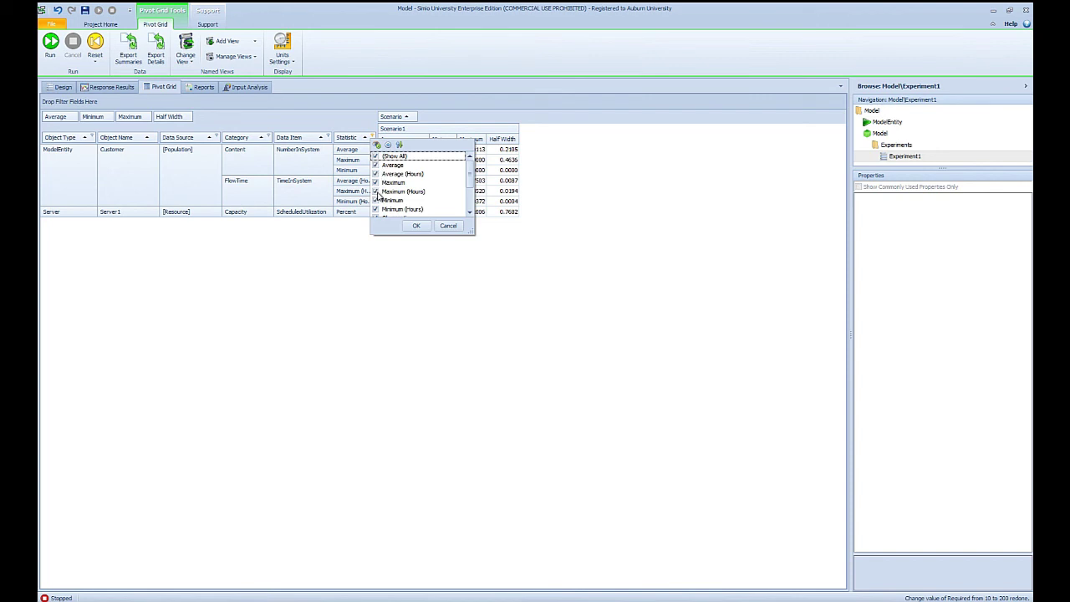
{"action": "left_click", "coordinate": [376, 156]}
{"action": "left_click", "coordinate": [376, 165]}
{"action": "left_click", "coordinate": [377, 174]}
{"action": "scroll", "coordinate": [380, 194], "scroll_direction": "down", "scroll_amount": 2}
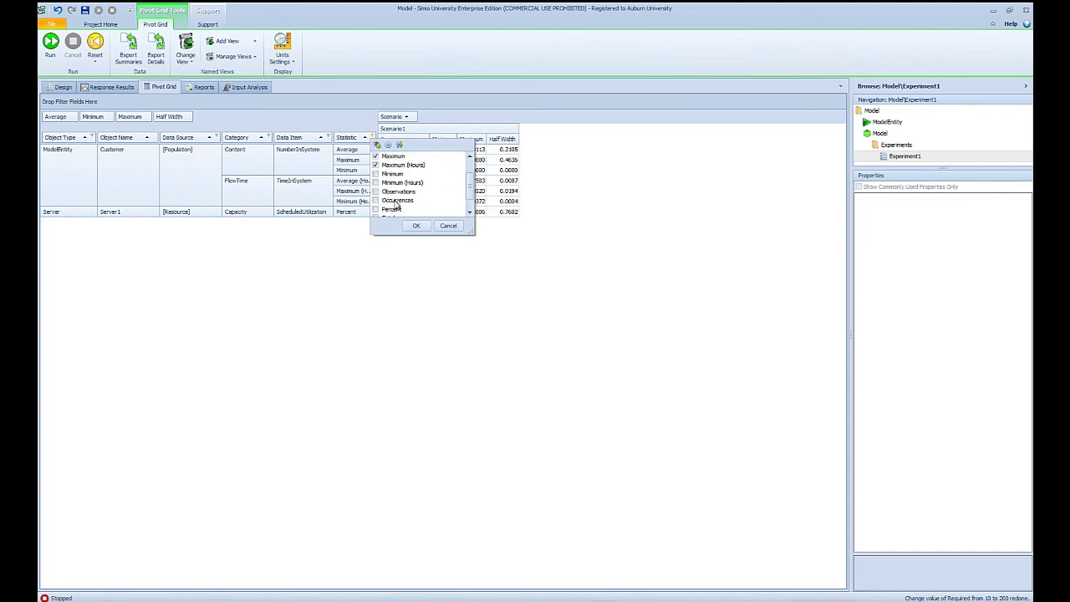
{"action": "left_click", "coordinate": [378, 192]}
{"action": "left_click", "coordinate": [416, 225]}
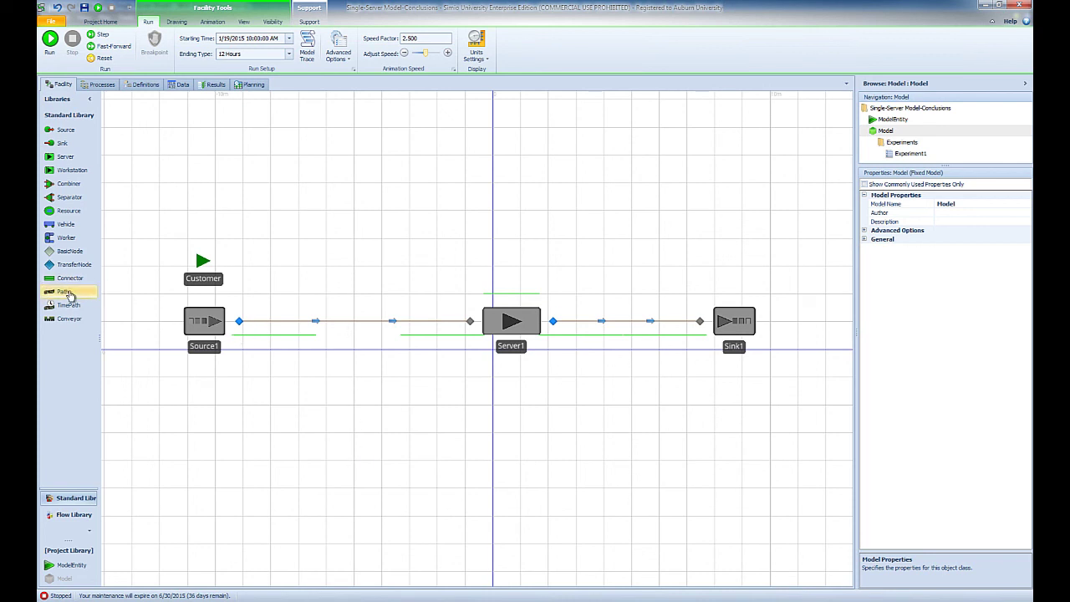
Examine the properties of Path1, Path2 and Source1 in the facility, including Source1's interarrival time expression options
{"action": "left_click", "coordinate": [351, 324]}
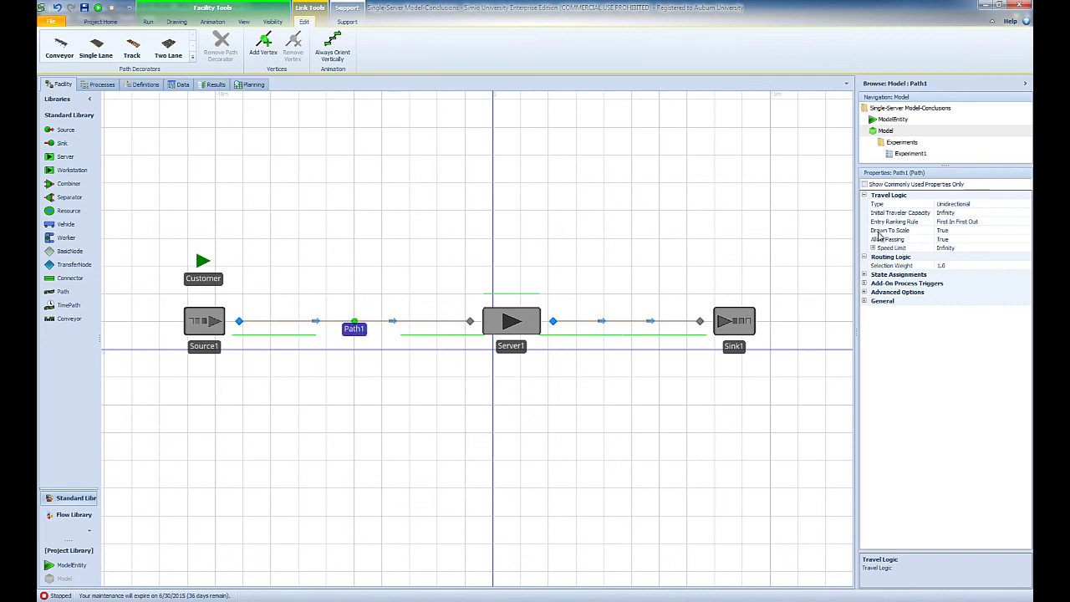
{"action": "left_click", "coordinate": [639, 323]}
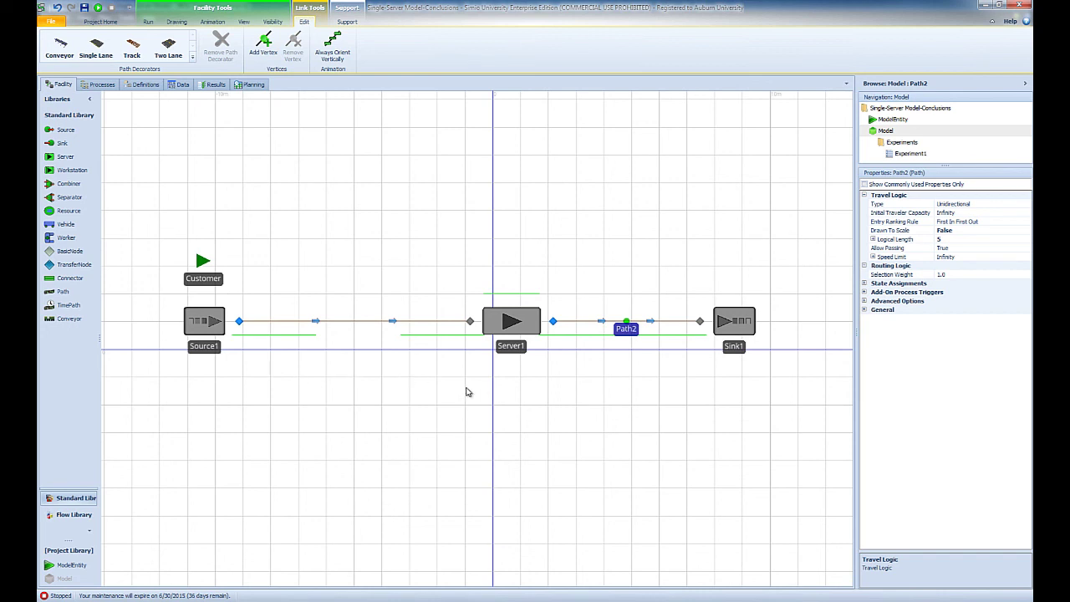
{"action": "left_click", "coordinate": [203, 346]}
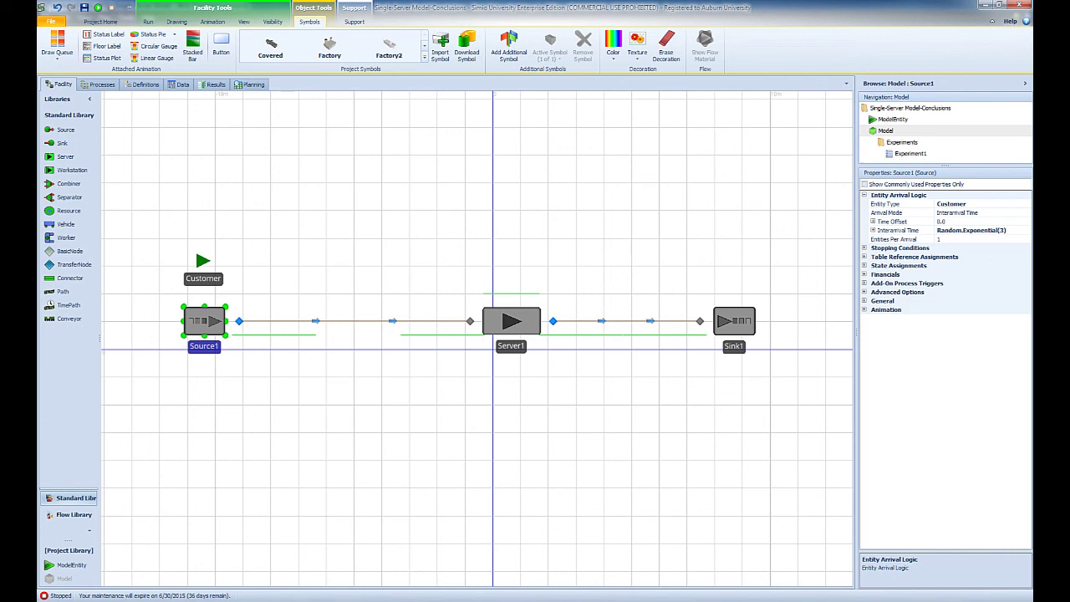
{"action": "left_click", "coordinate": [1025, 229]}
{"action": "left_click", "coordinate": [1026, 230]}
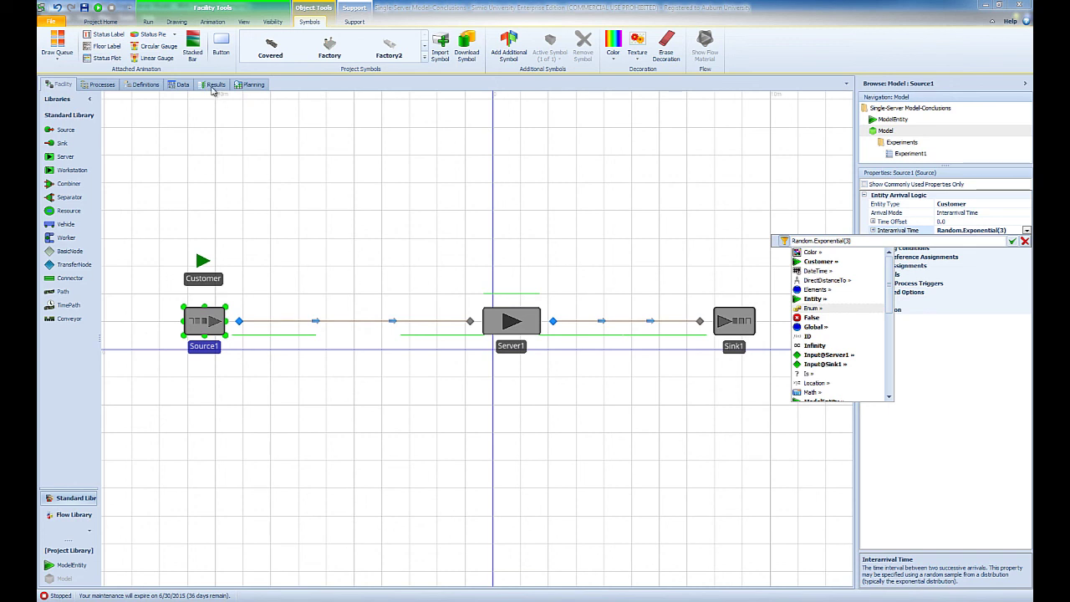
{"action": "left_click", "coordinate": [1026, 241]}
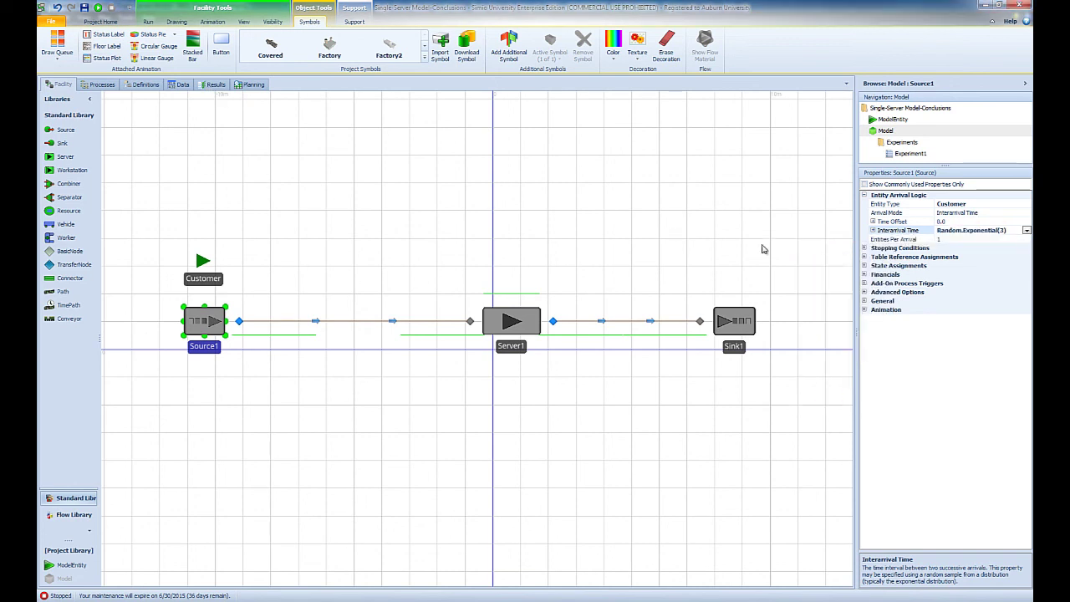
{"action": "left_click", "coordinate": [186, 106]}
Review the model's single-run results and Experiment1's pivot grid and design, and return to the model's facility view
{"action": "left_click", "coordinate": [212, 83]}
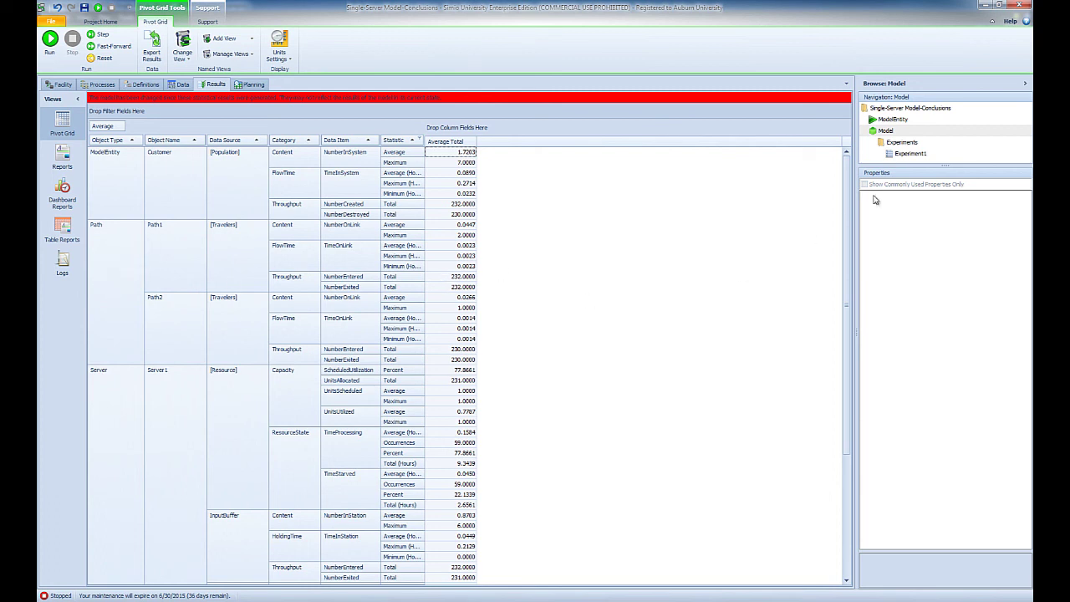
{"action": "left_click", "coordinate": [911, 153]}
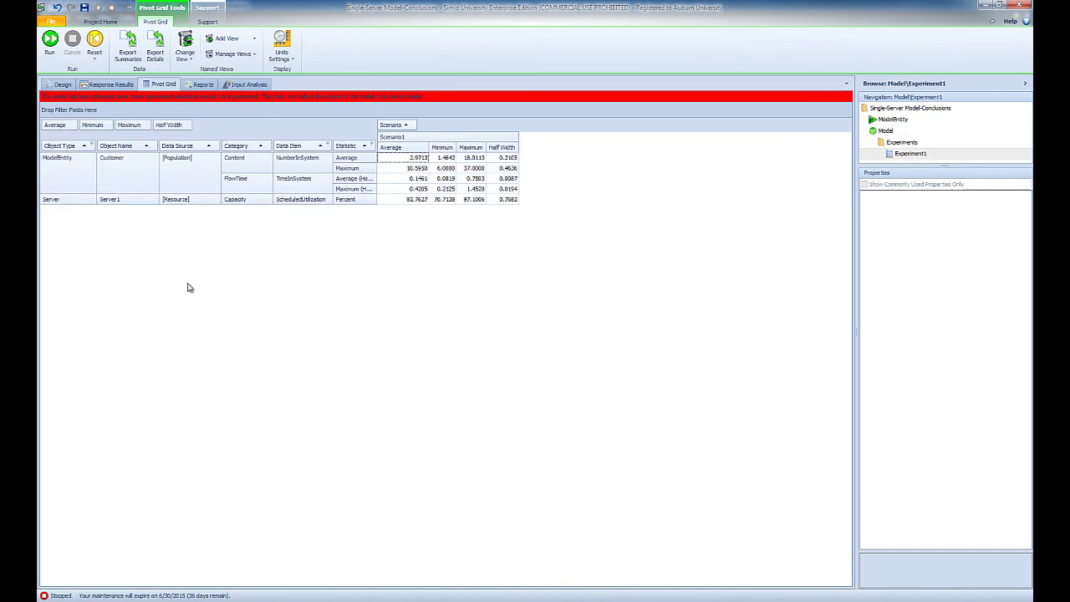
{"action": "left_click", "coordinate": [59, 85]}
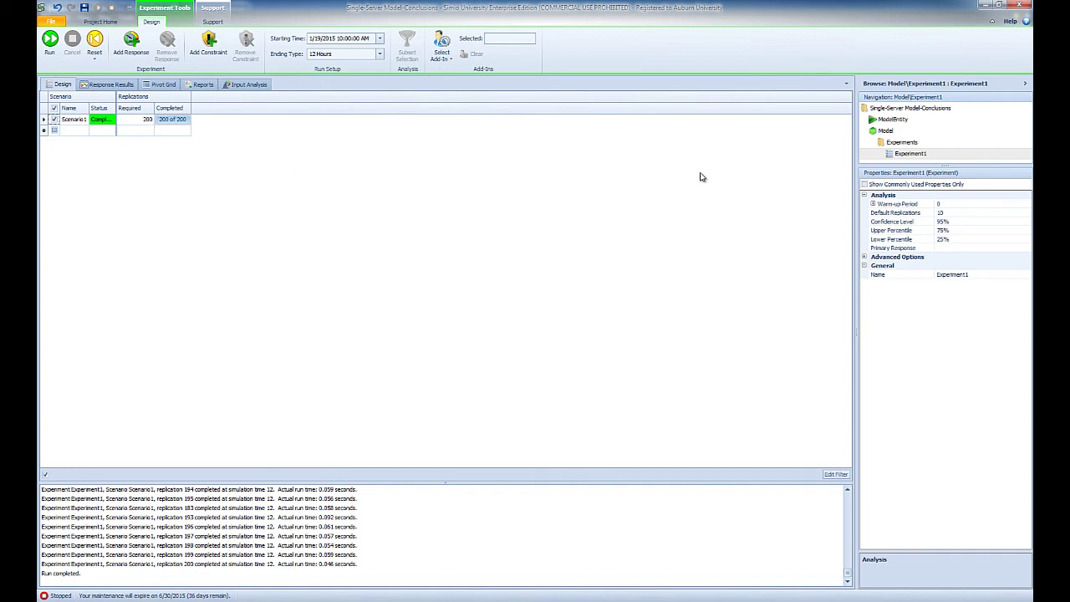
{"action": "left_click", "coordinate": [166, 85]}
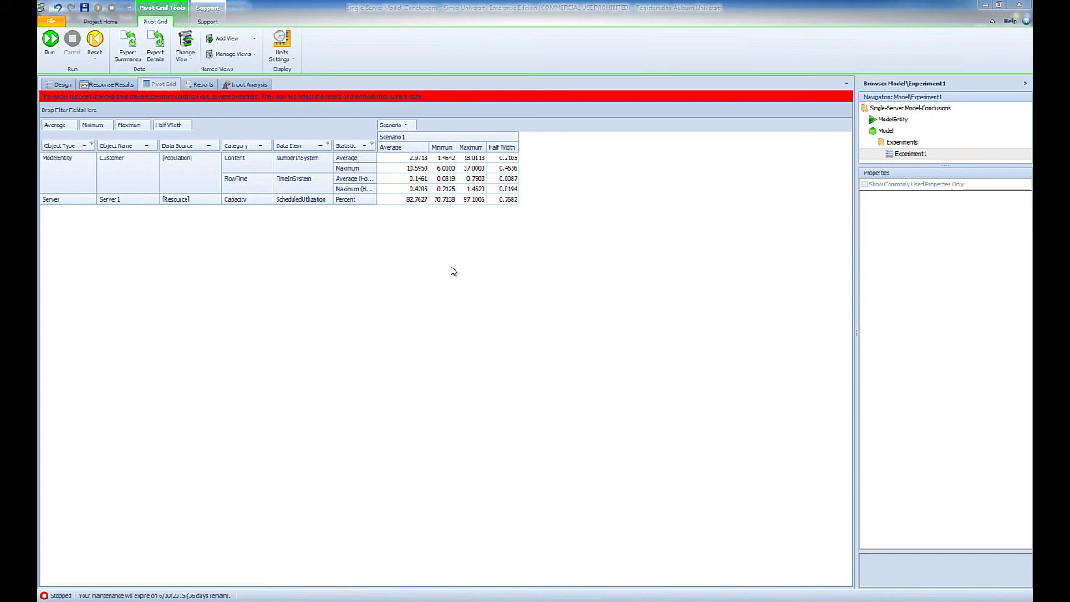
{"action": "left_click", "coordinate": [885, 132]}
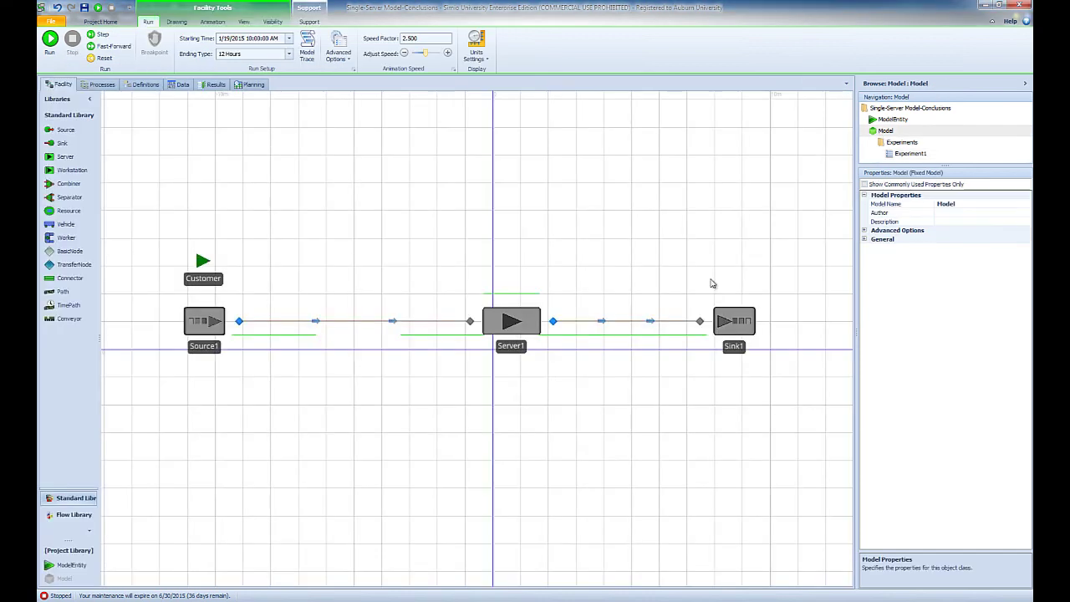